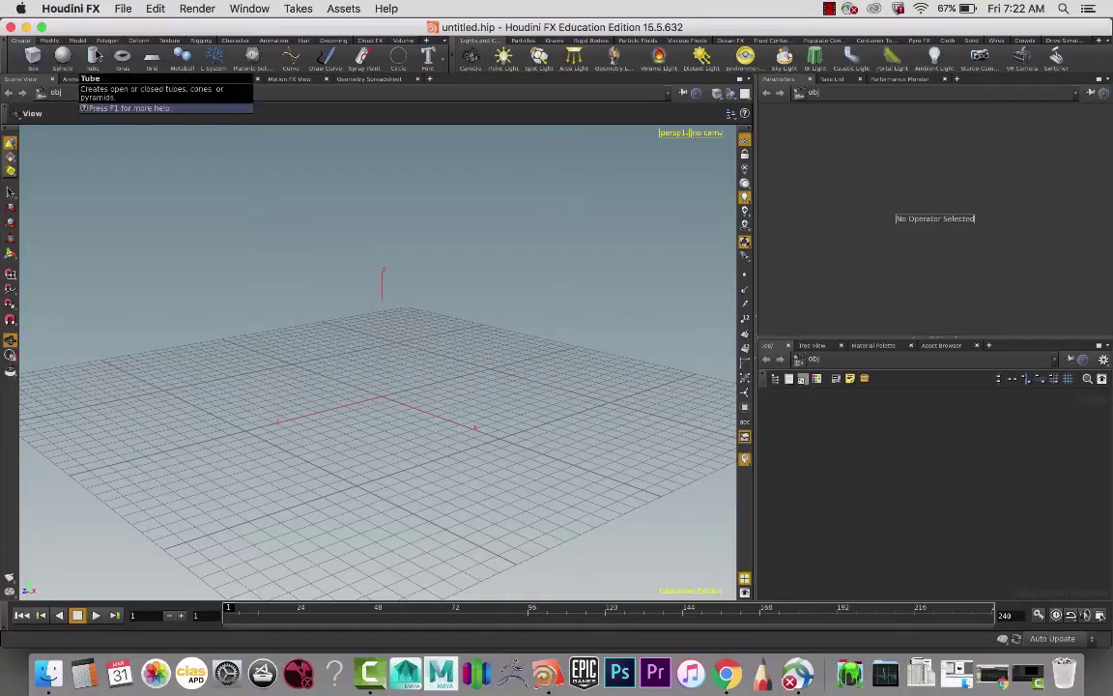
# Create a polygon tube at the origin and raise it about 0.92 units along Y.
pyautogui.click(91, 56)
pyautogui.press('Return')
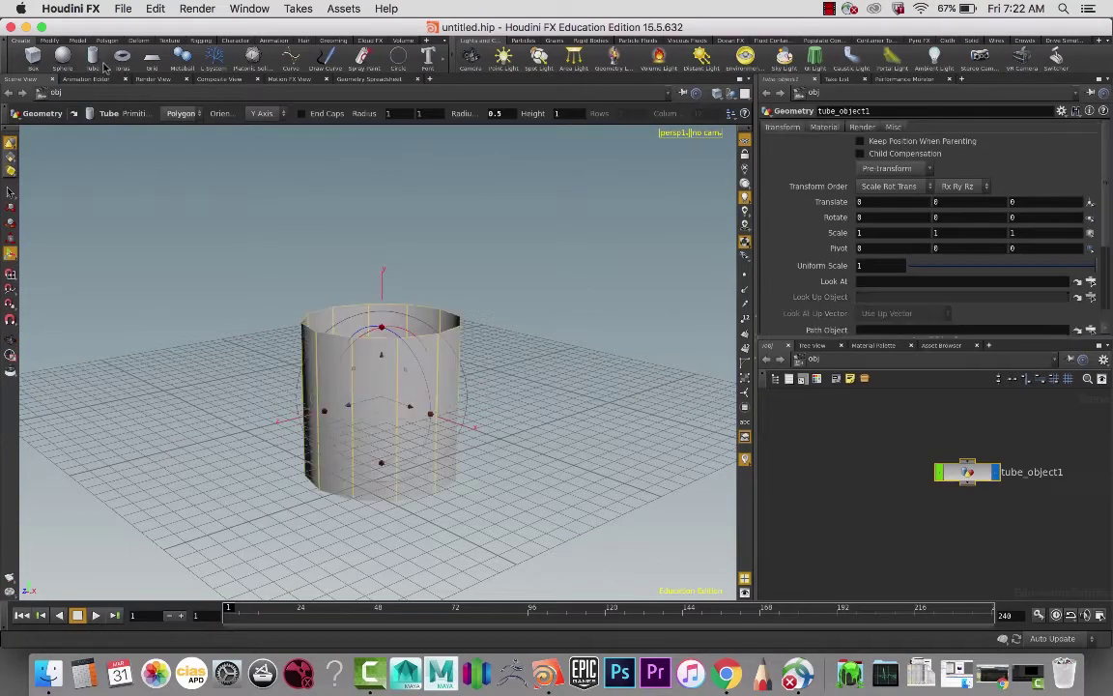
pyautogui.moveTo(379, 365); pyautogui.dragTo(405, 219)
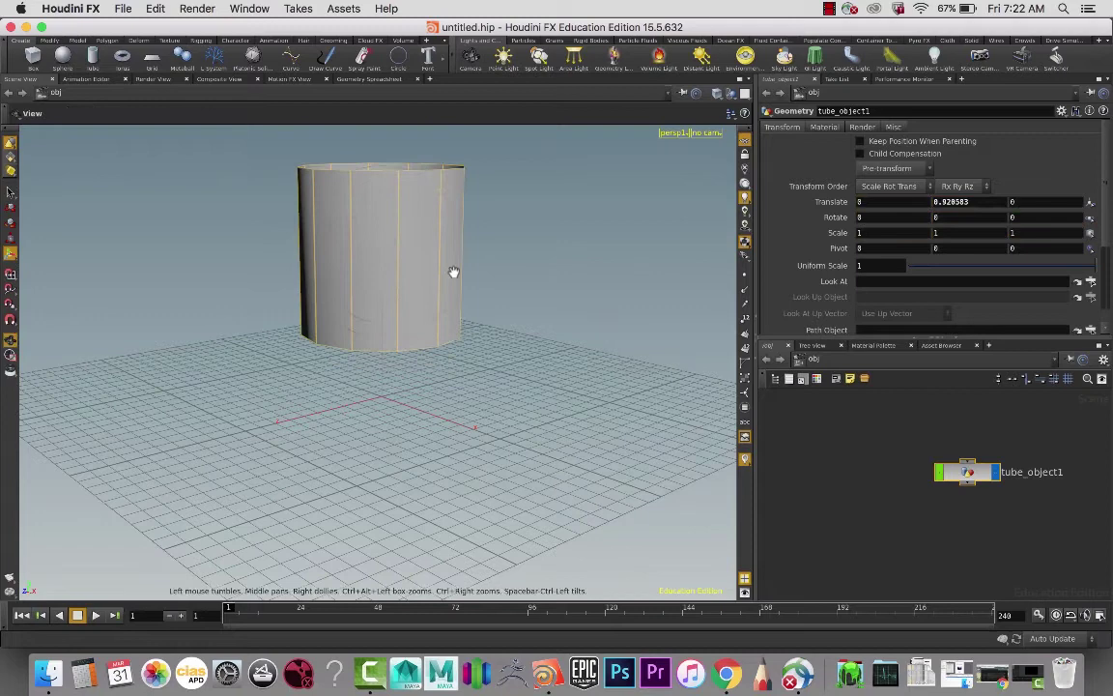
pyautogui.keyDown('alt'); pyautogui.moveTo(452, 273); pyautogui.dragTo(457, 296, button='right'); pyautogui.keyUp('alt')
pyautogui.keyDown('alt'); pyautogui.moveTo(457, 296); pyautogui.dragTo(463, 333, button='middle'); pyautogui.keyUp('alt')
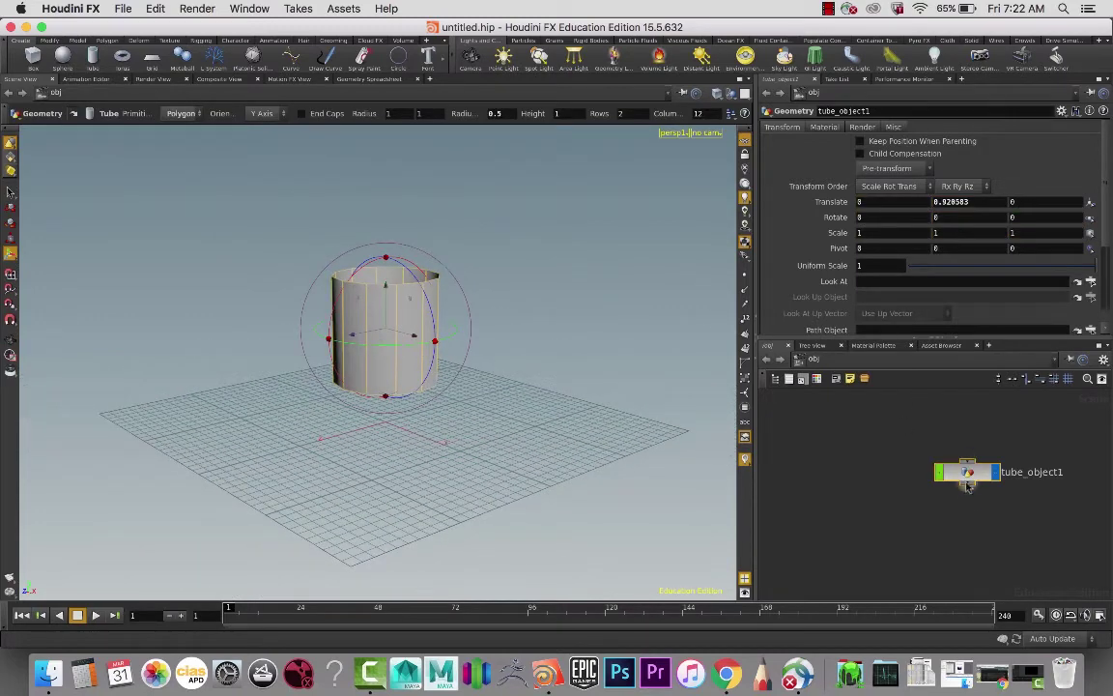
# Rename the tube object as Column and go inside its geometry network.
pyautogui.doubleClick(968, 472)
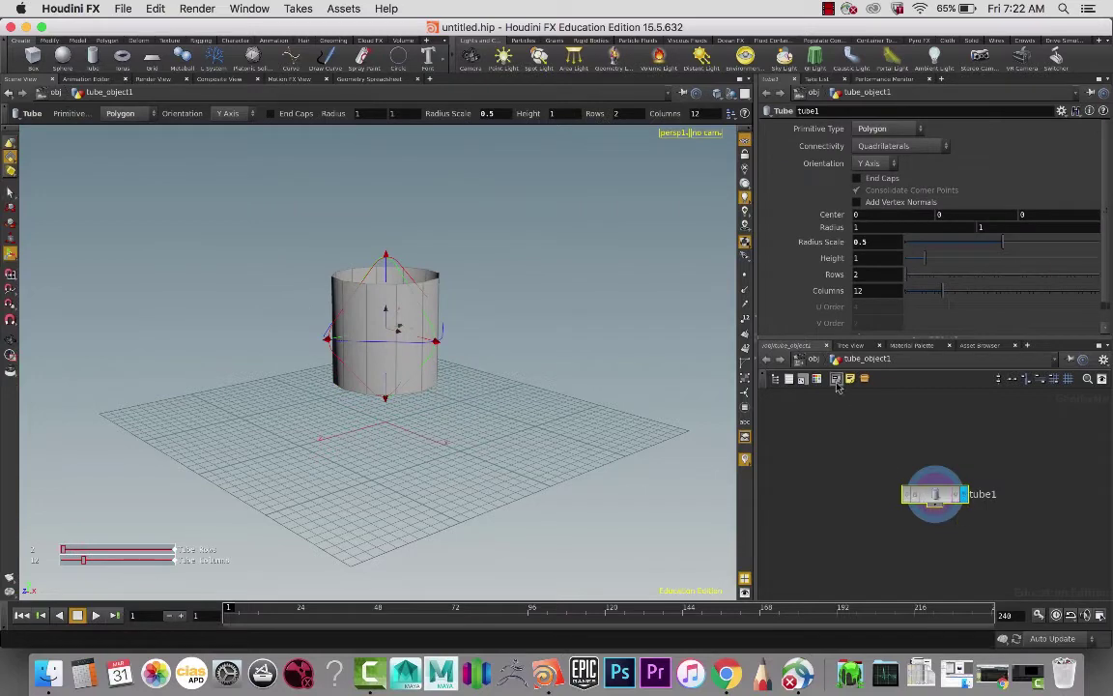
pyautogui.press('u')
pyautogui.doubleClick(1024, 473)
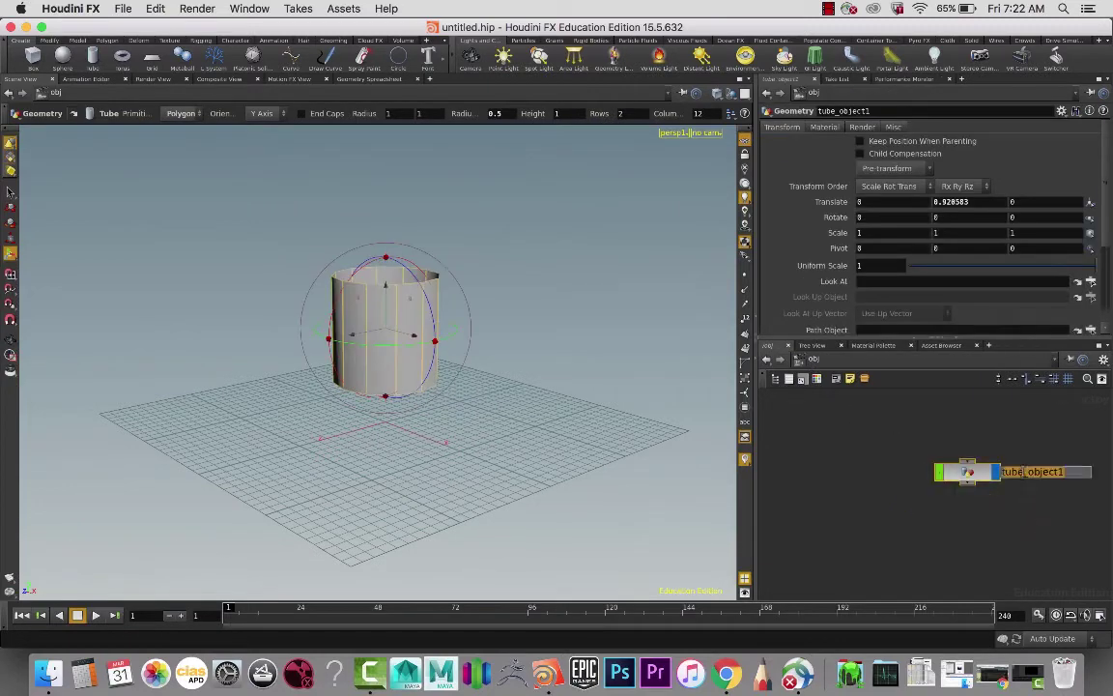
pyautogui.write('Column')
pyautogui.press('Return')
pyautogui.press('i')
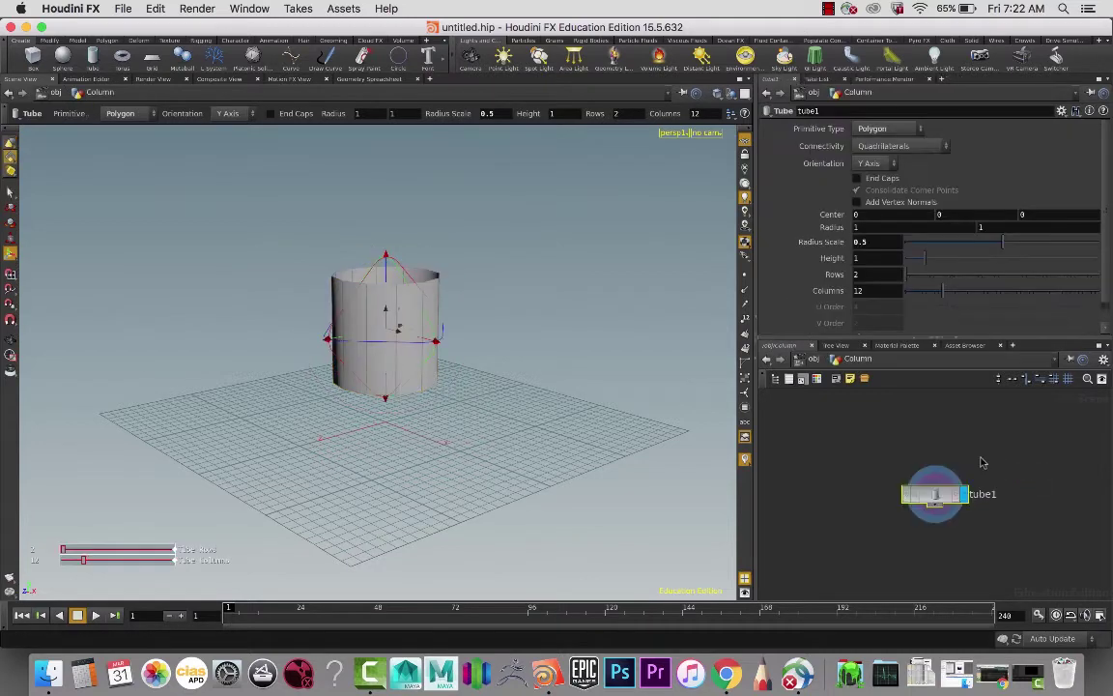
# Set the tube's height to 4.41 and raise its center to about 1.37 in Y.
pyautogui.moveTo(932, 483); pyautogui.dragTo(878, 440)
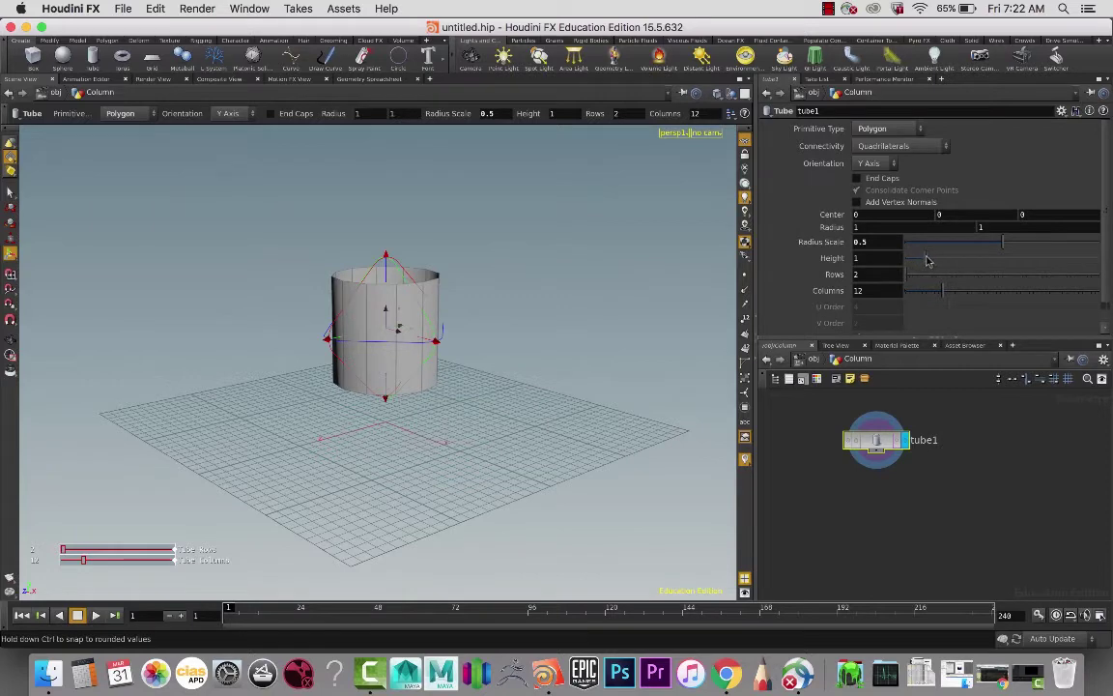
pyautogui.moveTo(926, 260); pyautogui.dragTo(992, 258)
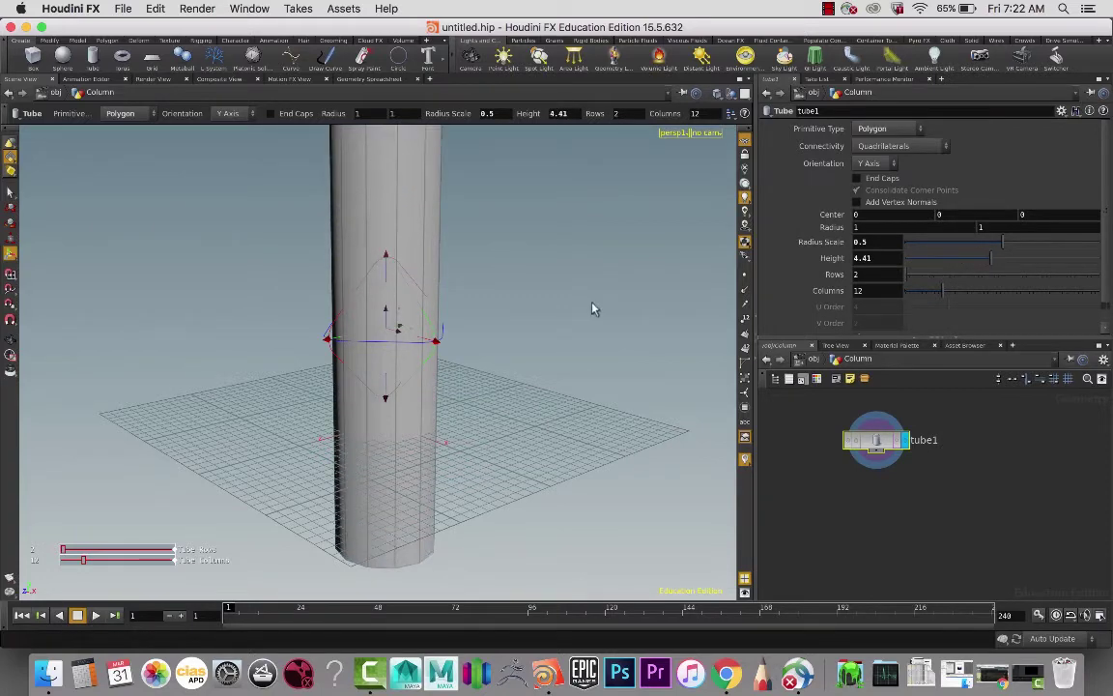
pyautogui.scroll(-6, 580, 412)
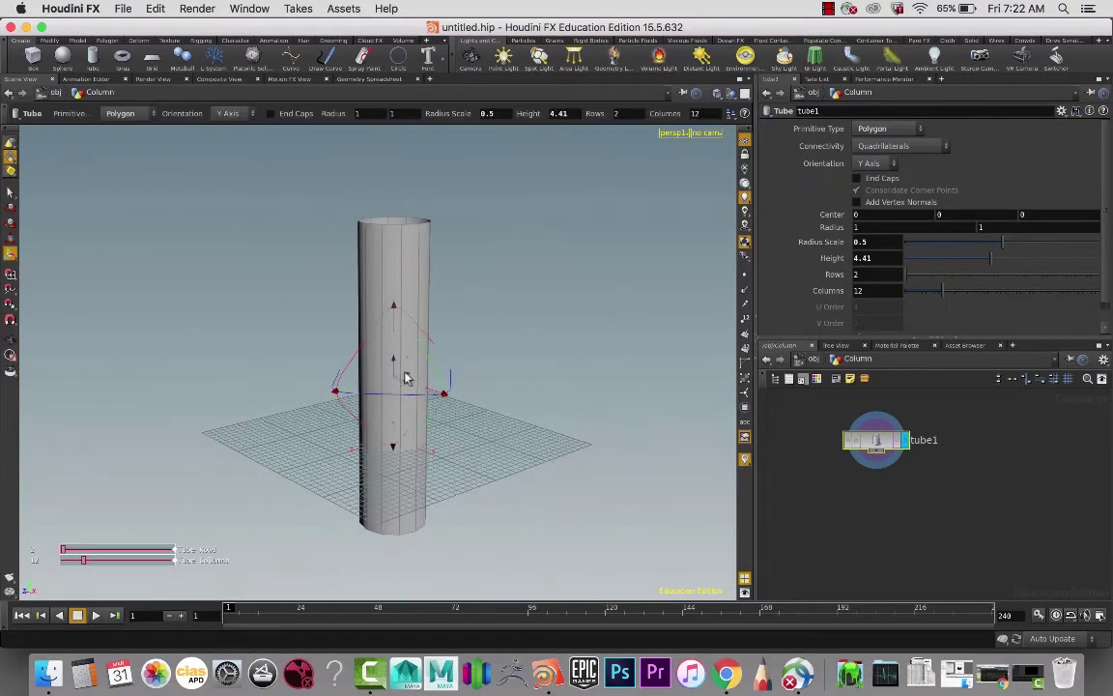
pyautogui.moveTo(398, 367); pyautogui.dragTo(410, 266)
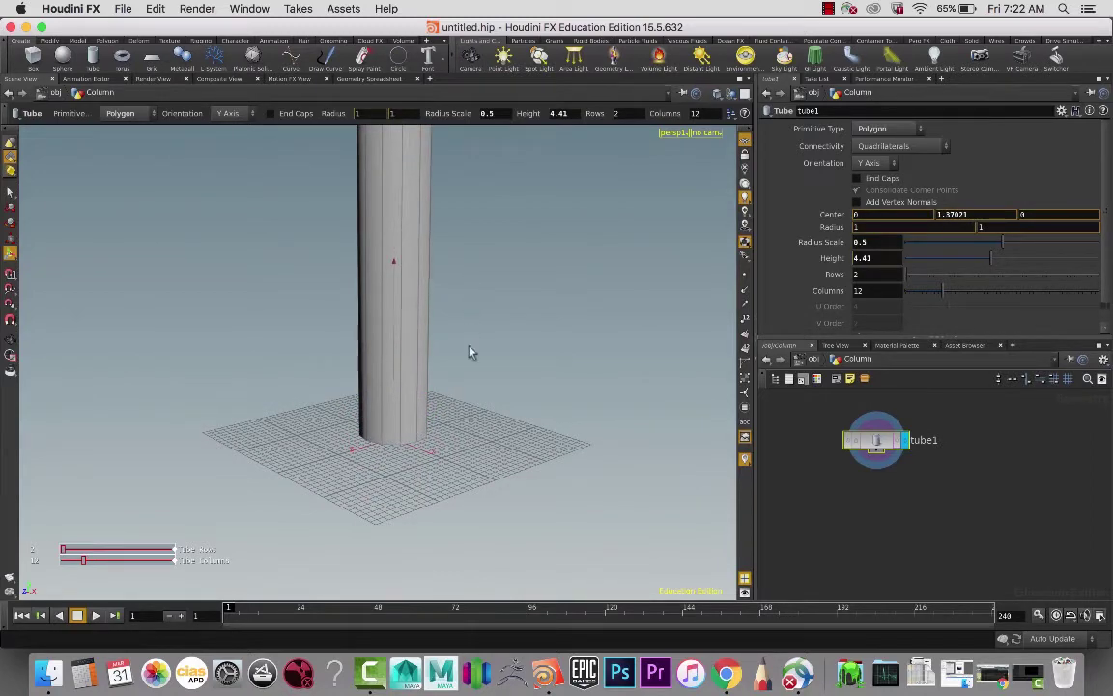
pyautogui.keyDown('alt'); pyautogui.moveTo(494, 293); pyautogui.dragTo(509, 279); pyautogui.keyUp('alt')
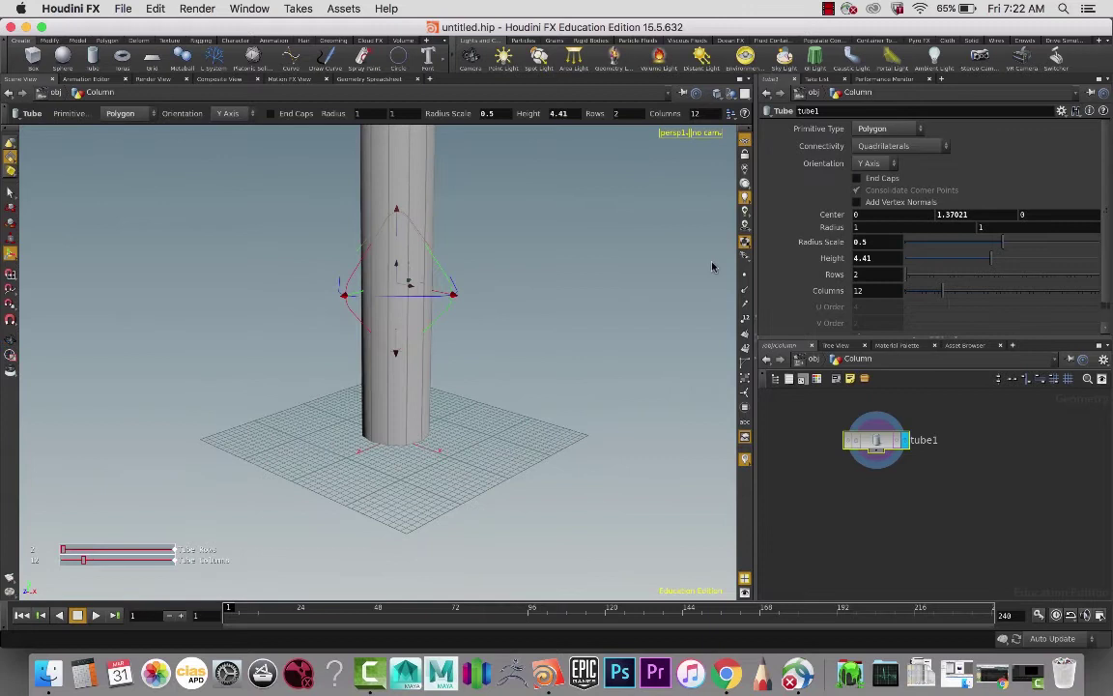
# Turn on the tube's end caps and raise its center to about 1.61 in Y.
pyautogui.click(867, 180)
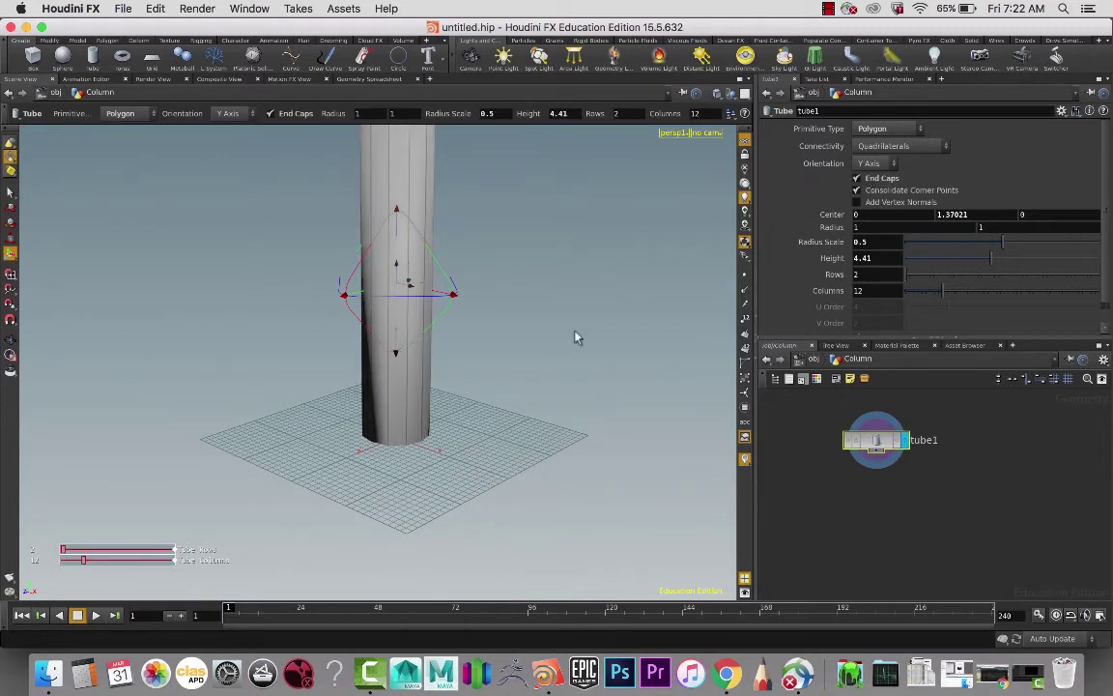
pyautogui.moveTo(398, 263); pyautogui.dragTo(399, 244)
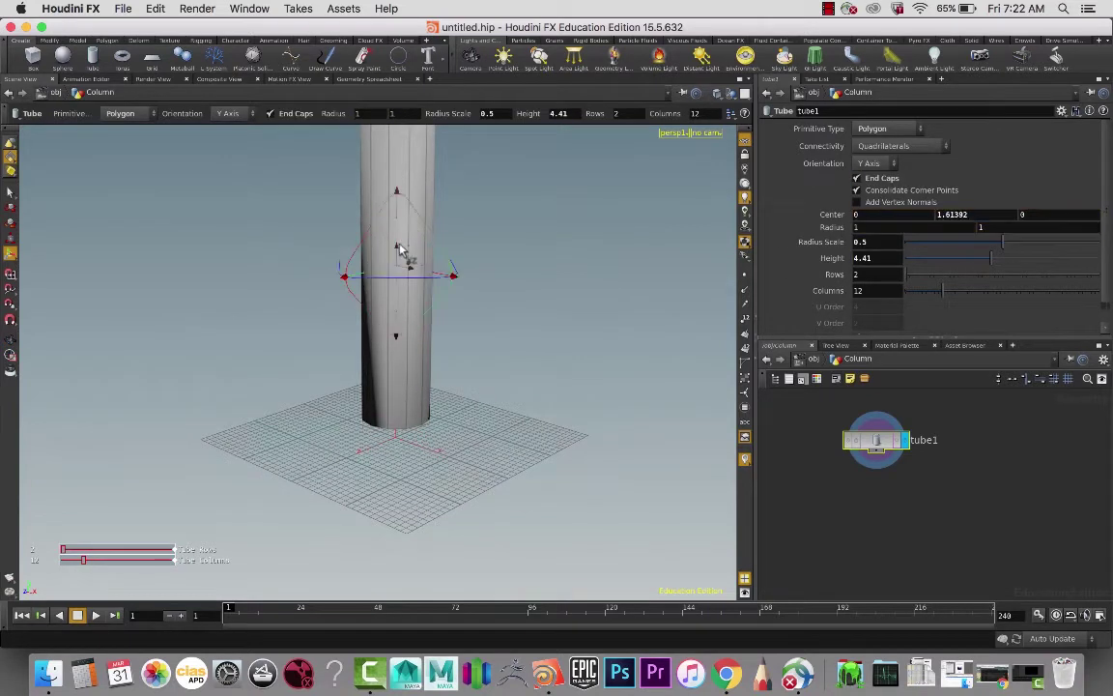
pyautogui.keyDown('alt'); pyautogui.moveTo(504, 269); pyautogui.dragTo(505, 328, button='right'); pyautogui.keyUp('alt')
pyautogui.moveTo(505, 326); pyautogui.dragTo(492, 350, button='middle')
pyautogui.press('Return')
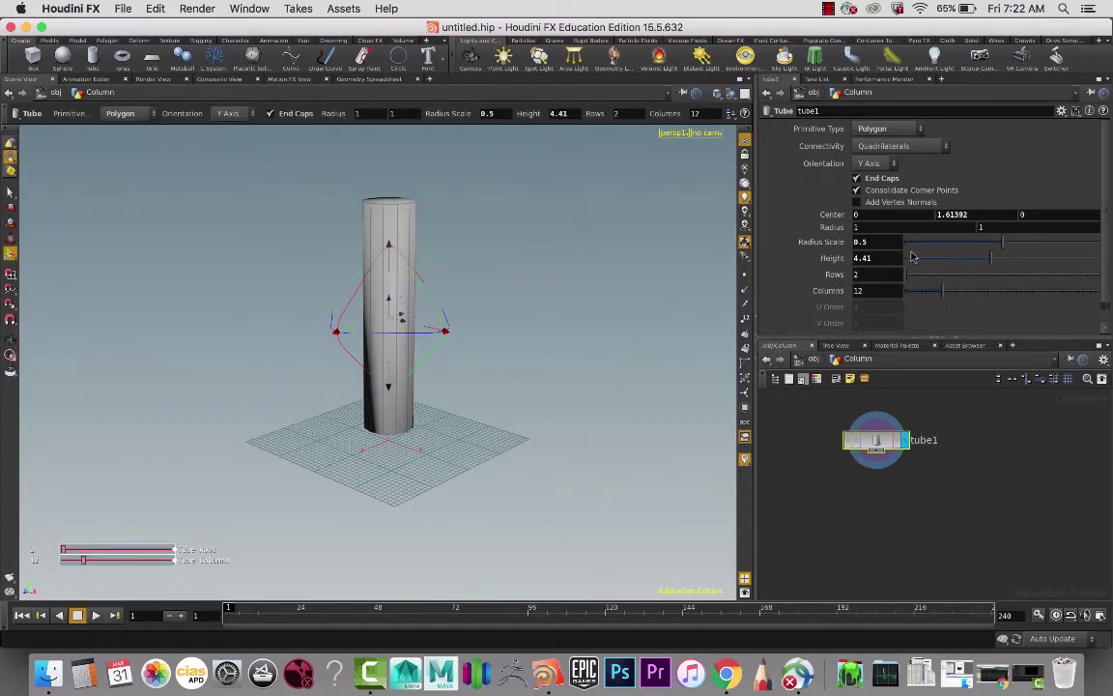
# Set the tube's height to 7.49 and raise its center to about 2.96 in Y.
pyautogui.moveTo(992, 257); pyautogui.dragTo(1050, 257)
pyautogui.keyDown('alt'); pyautogui.moveTo(564, 346); pyautogui.dragTo(560, 405, button='middle'); pyautogui.keyUp('alt')
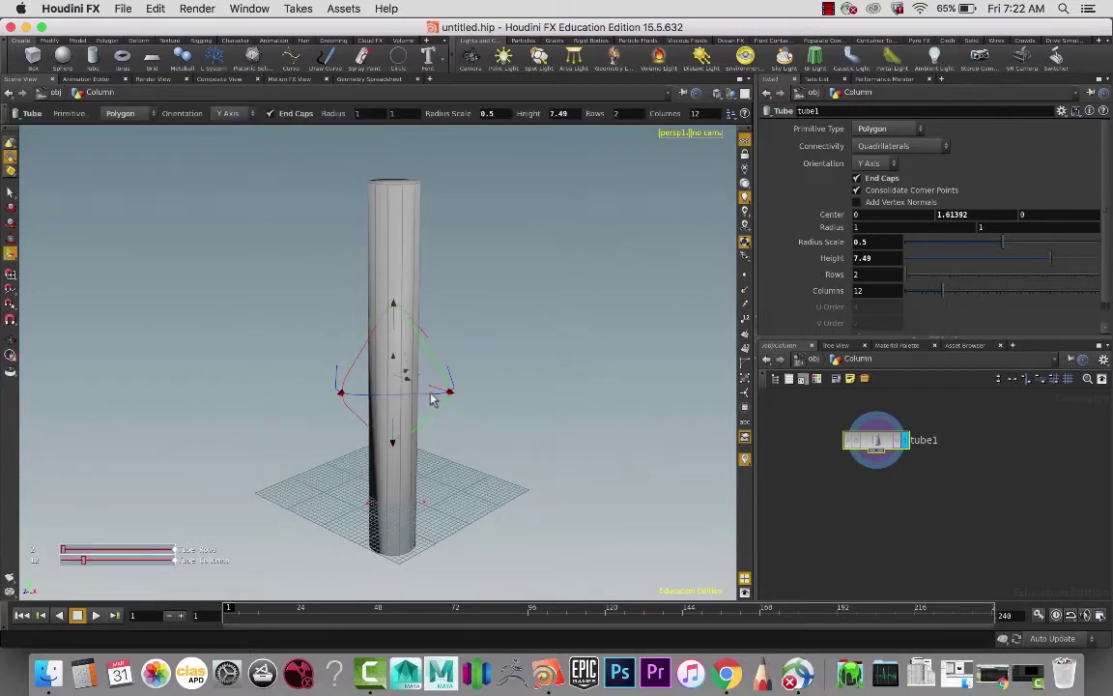
pyautogui.moveTo(406, 362)
pyautogui.mouseDown()
pyautogui.moveTo(413, 292)
pyautogui.moveTo(467, 378)
pyautogui.moveTo(519, 386)
pyautogui.moveTo(529, 356)
pyautogui.moveTo(434, 386)
pyautogui.moveTo(490, 384)
pyautogui.moveTo(406, 382)
pyautogui.mouseUp()
pyautogui.press('space')
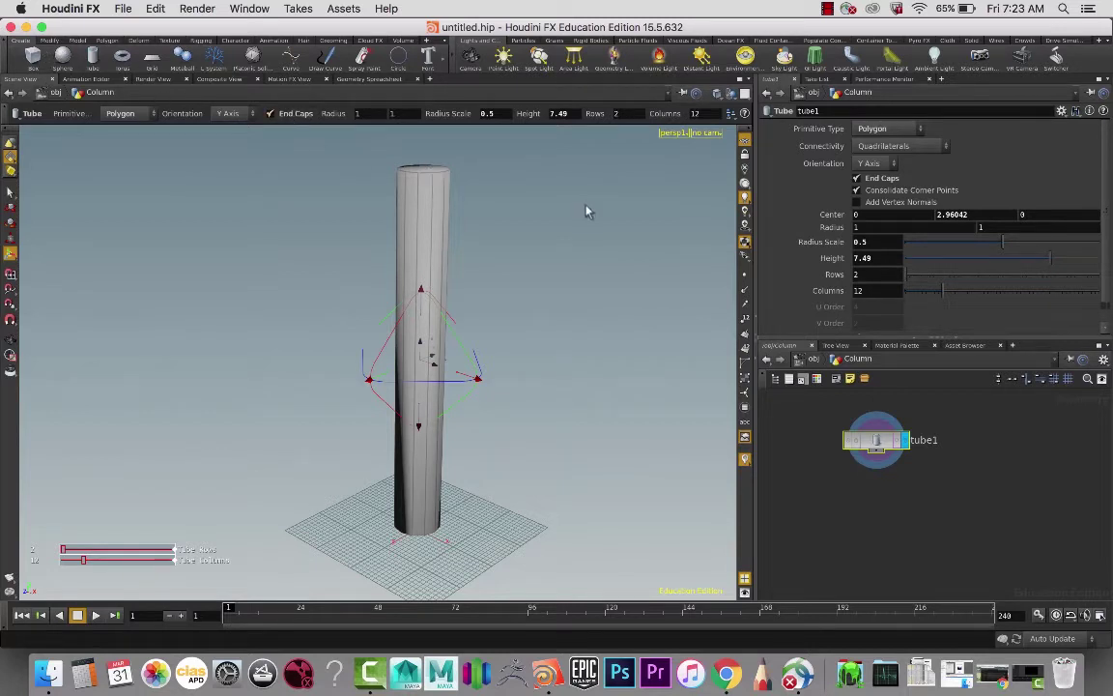
# Select the column's top and bottom cap faces and PolyExtrude them with an inset of -0.222.
pyautogui.keyDown('alt'); pyautogui.moveTo(561, 259); pyautogui.dragTo(546, 315); pyautogui.keyUp('alt')
pyautogui.click(425, 257)
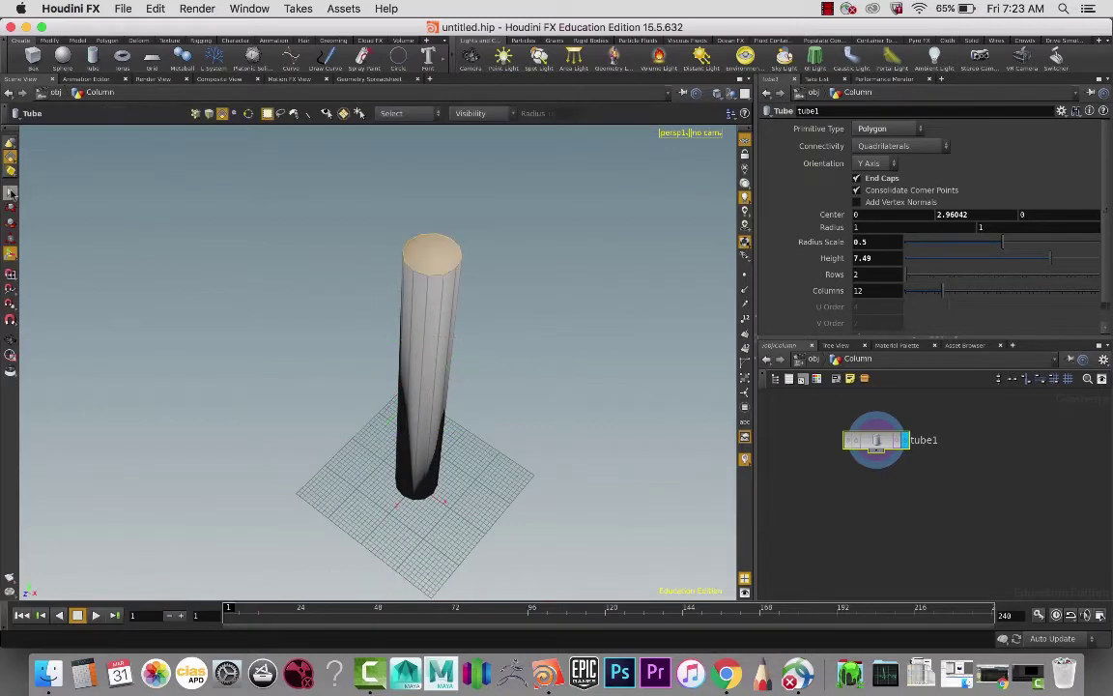
pyautogui.press('s')
pyautogui.keyDown('alt'); pyautogui.moveTo(634, 311); pyautogui.dragTo(445, 481); pyautogui.keyUp('alt')
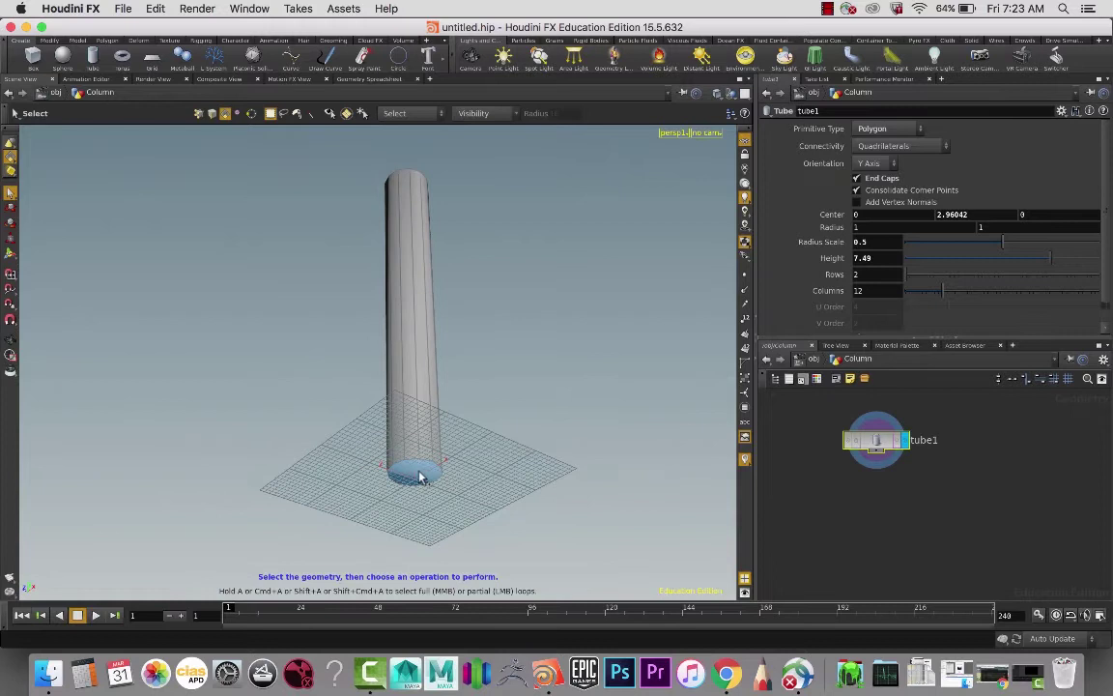
pyautogui.keyDown('alt'); pyautogui.moveTo(519, 409); pyautogui.dragTo(491, 441); pyautogui.keyUp('alt')
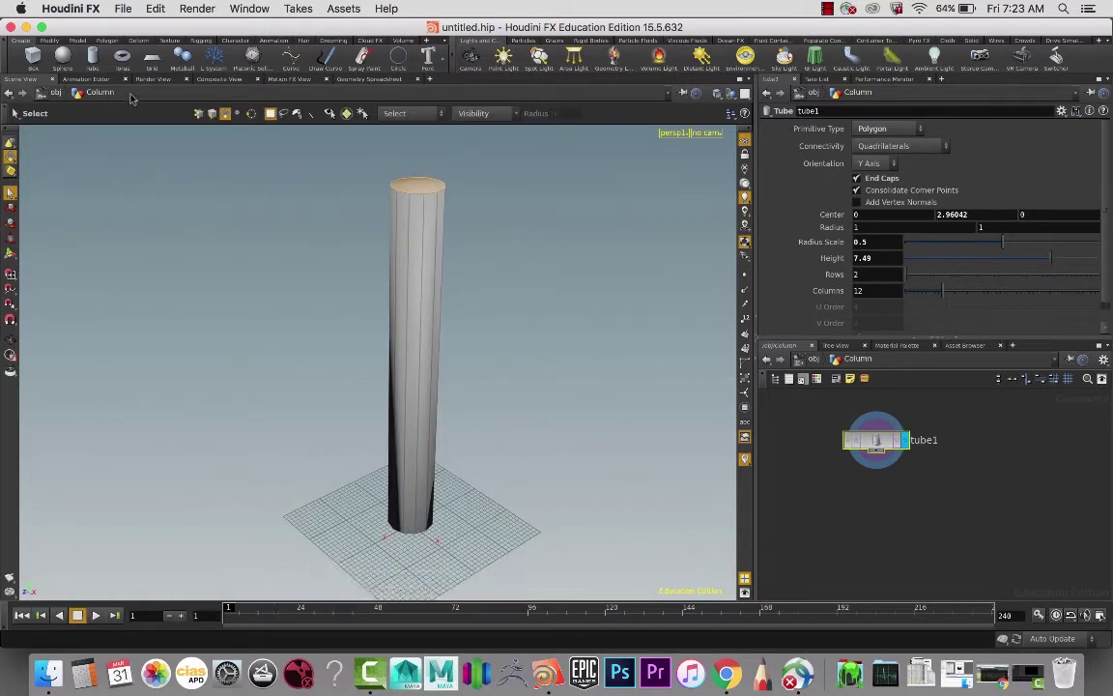
pyautogui.click(51, 39)
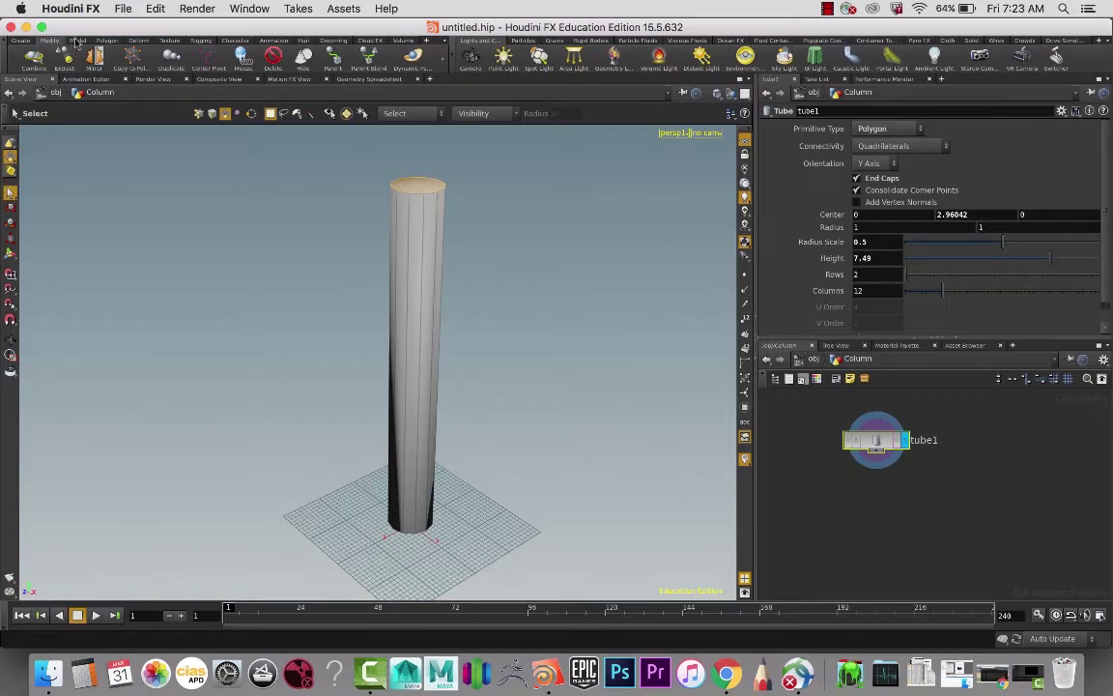
pyautogui.click(76, 40)
pyautogui.click(105, 41)
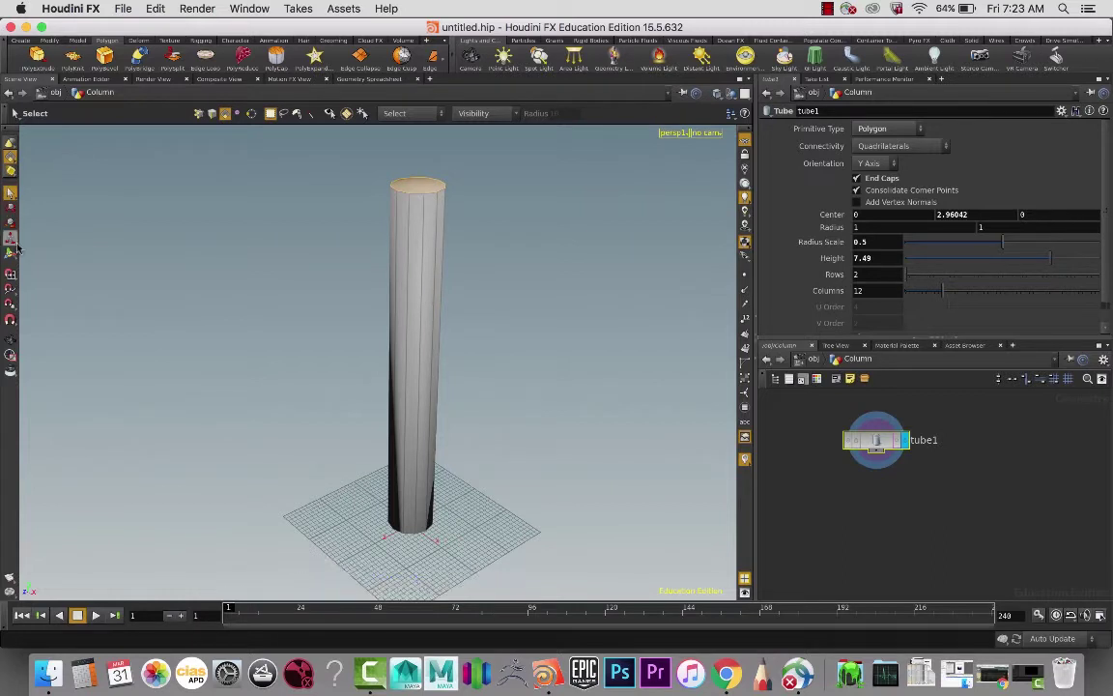
pyautogui.click(37, 56)
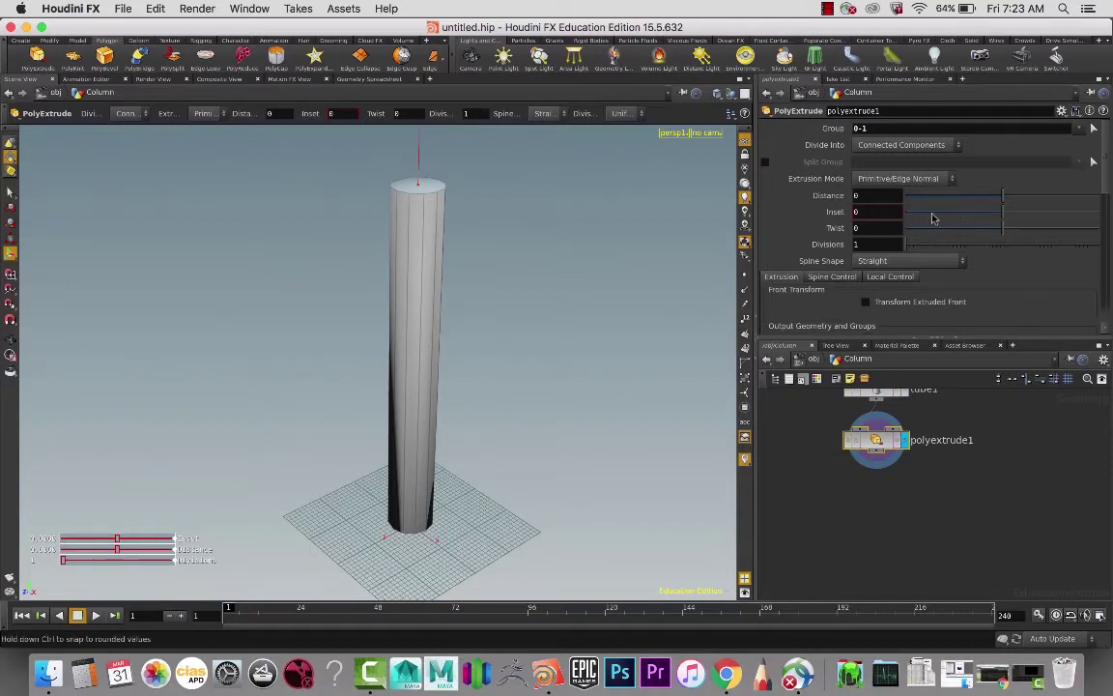
pyautogui.moveTo(1004, 218); pyautogui.dragTo(982, 225)
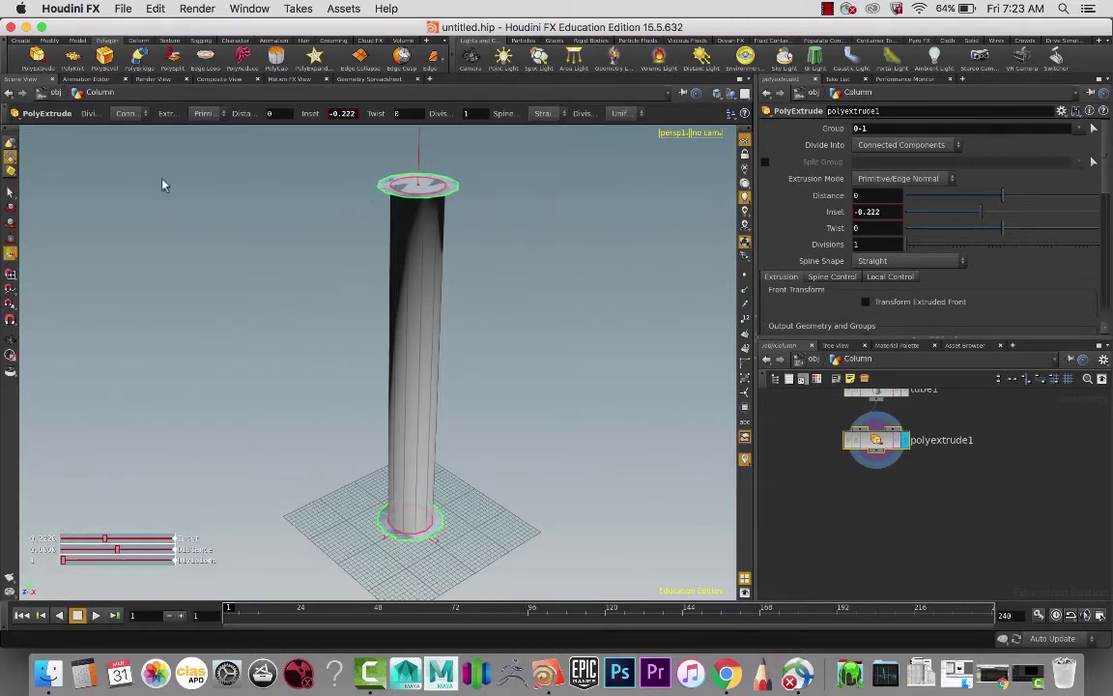
# PolyExtrude the widened top and bottom caps again with a distance of 0.265.
pyautogui.click(37, 55)
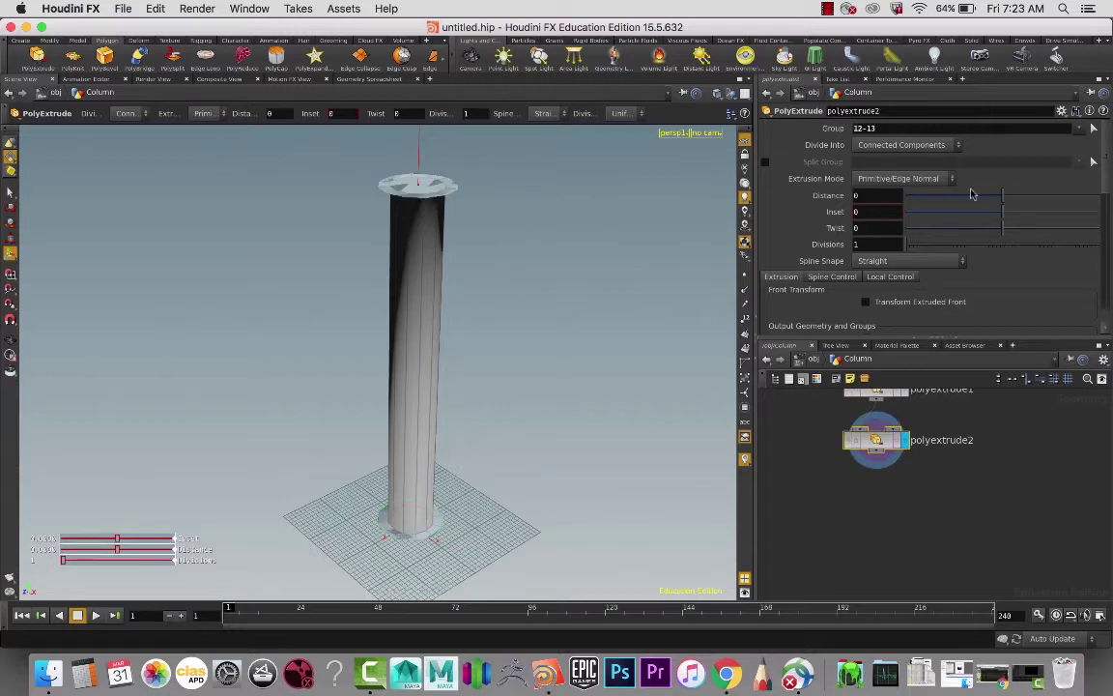
pyautogui.moveTo(1005, 199); pyautogui.dragTo(1029, 198)
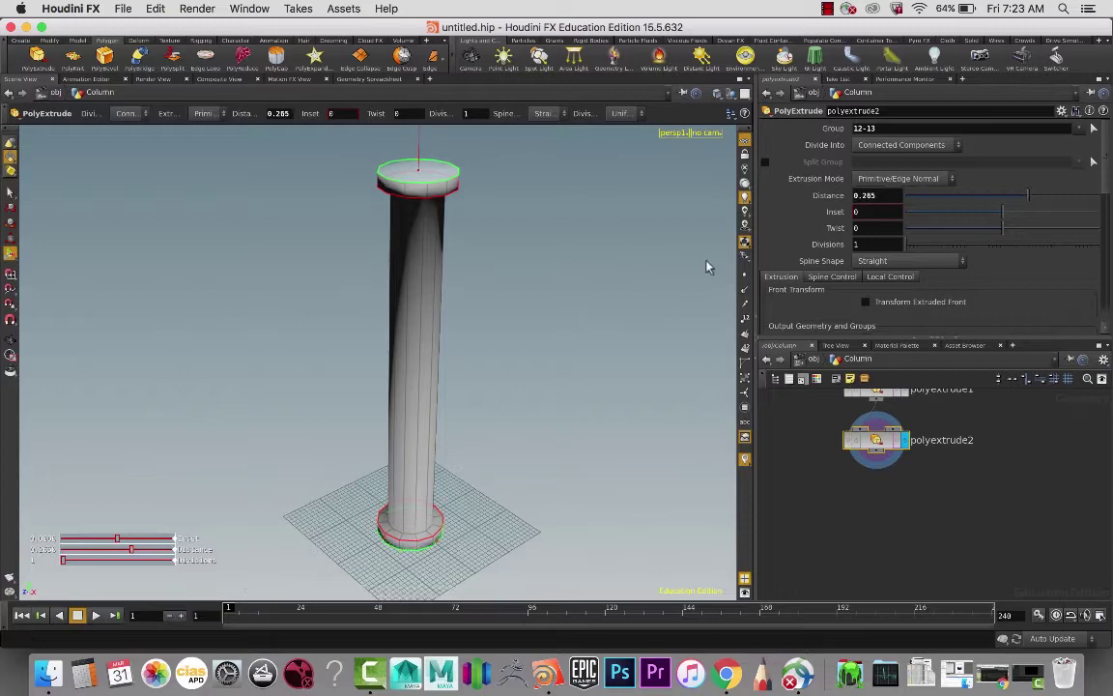
pyautogui.press('Escape')
pyautogui.press('Return')
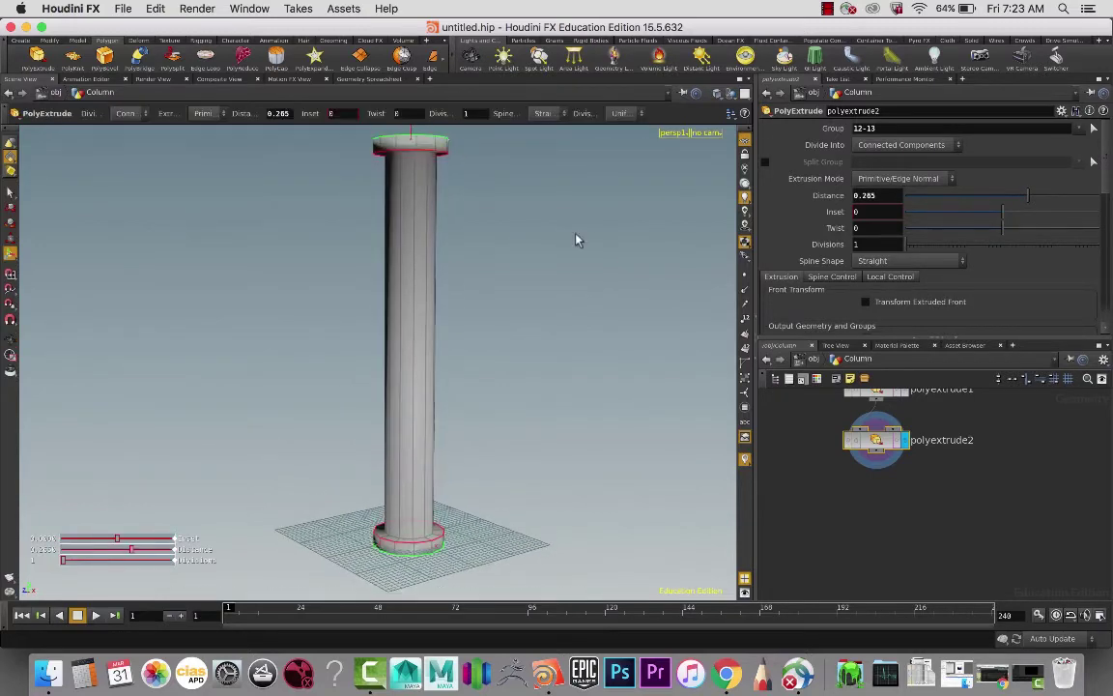
# Start a Move edit on the extruded cap faces, adding an Edit node after the second PolyExtrude.
pyautogui.click(11, 193)
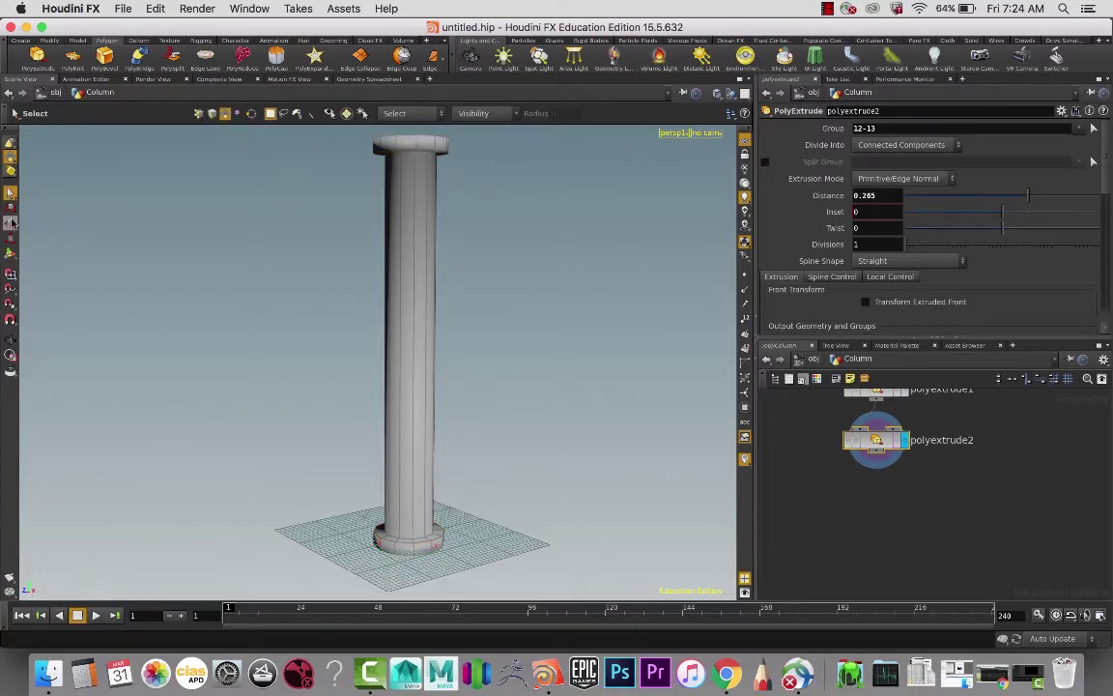
pyautogui.click(11, 206)
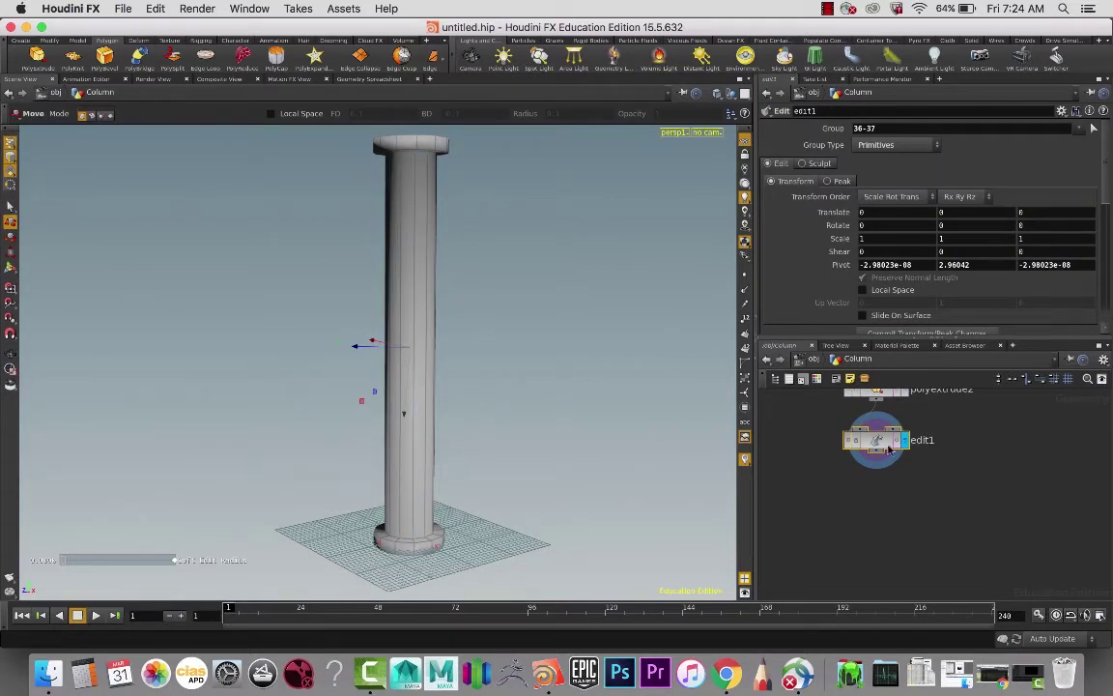
pyautogui.keyDown('alt'); pyautogui.moveTo(628, 442); pyautogui.dragTo(640, 472, button='middle'); pyautogui.keyUp('alt')
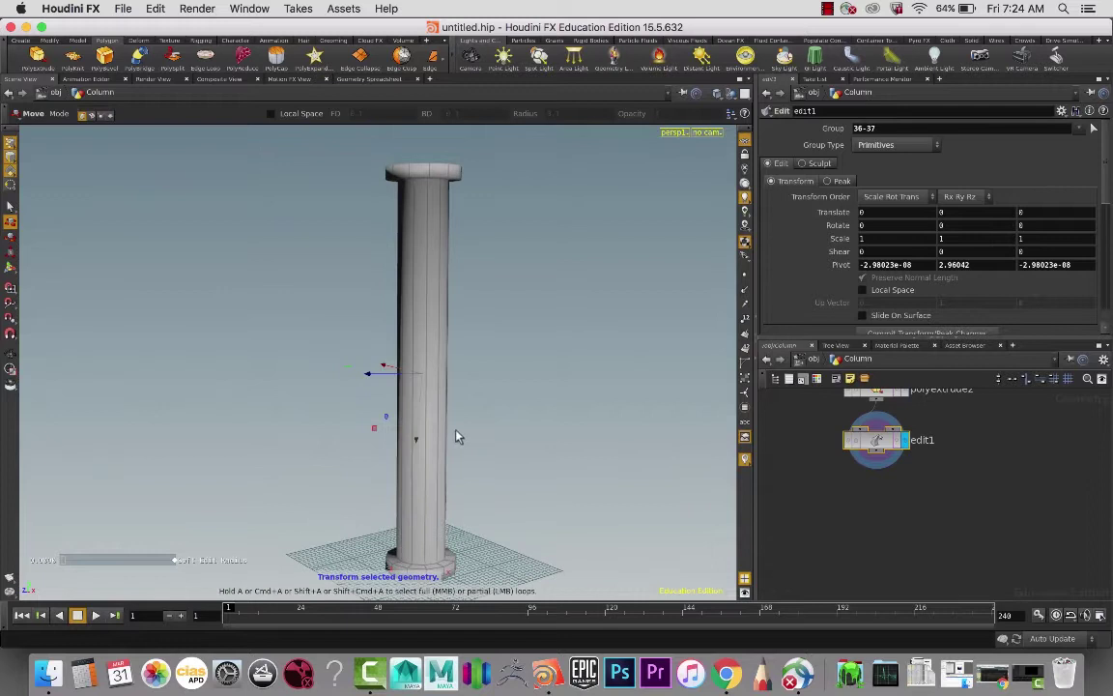
pyautogui.press('f')
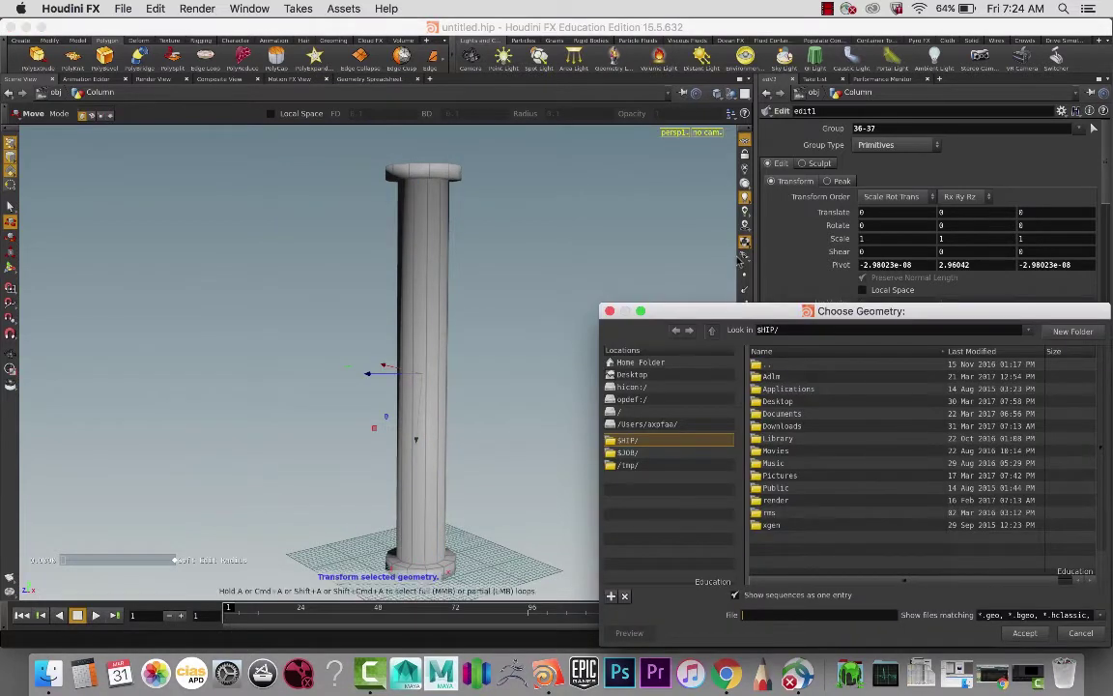
pyautogui.click(792, 263)
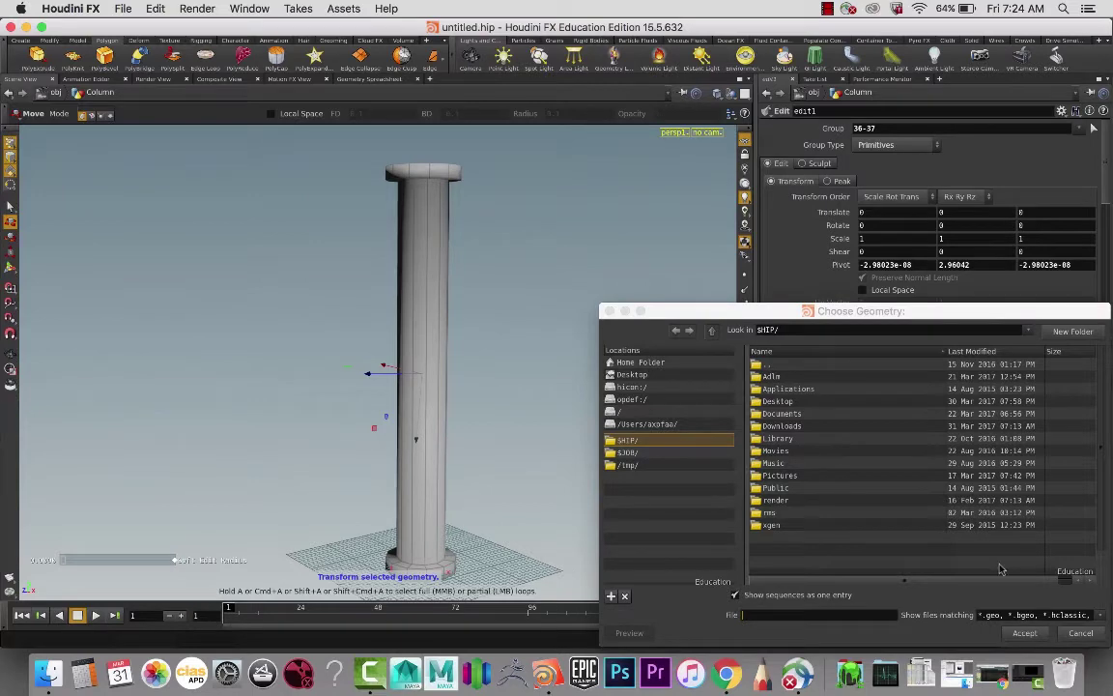
pyautogui.click(1081, 634)
# Add a Transform node below the Edit node in the Column network, connect it and set its display flag.
pyautogui.press('Tab')
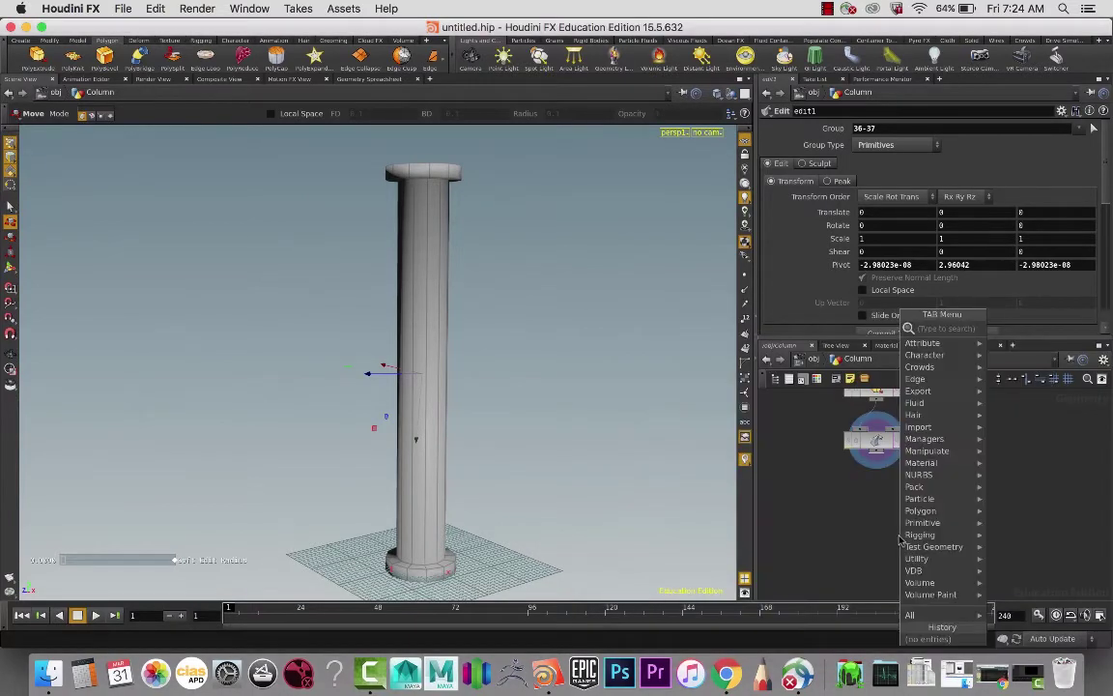
pyautogui.write('trans')
pyautogui.press('Return')
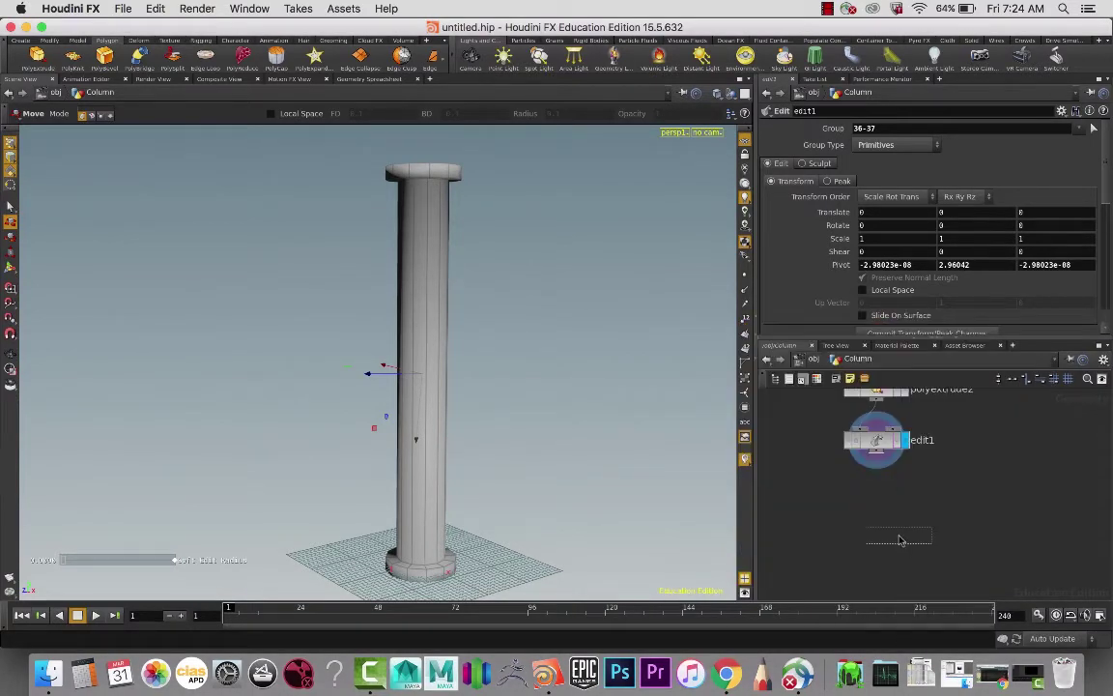
pyautogui.click(875, 500)
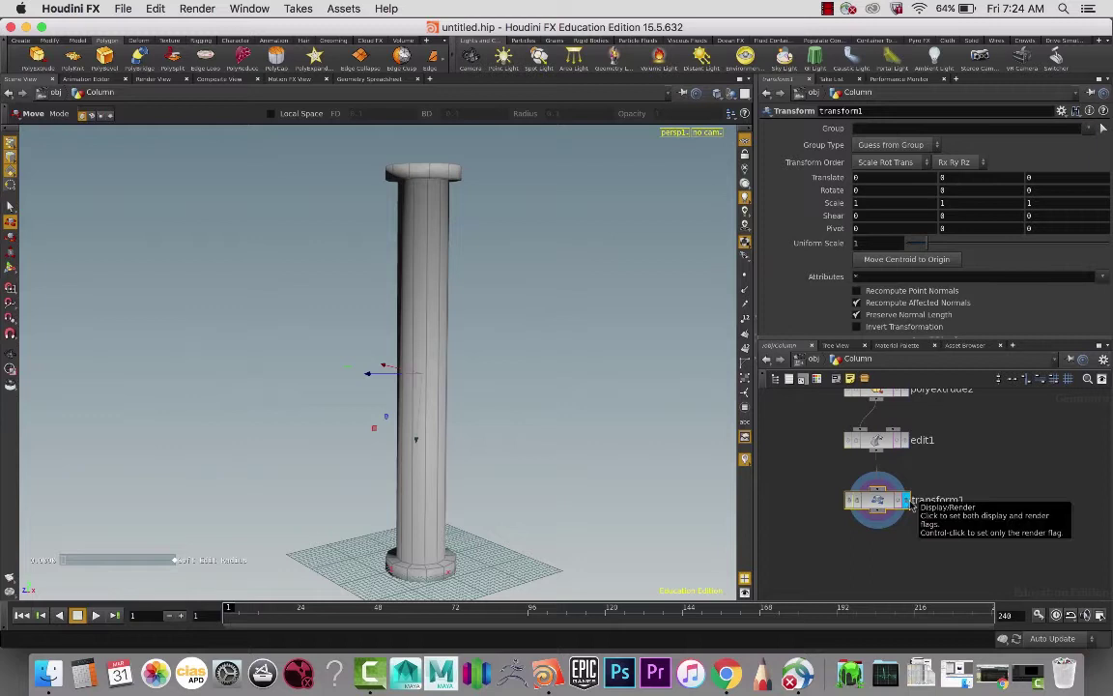
pyautogui.click(909, 500)
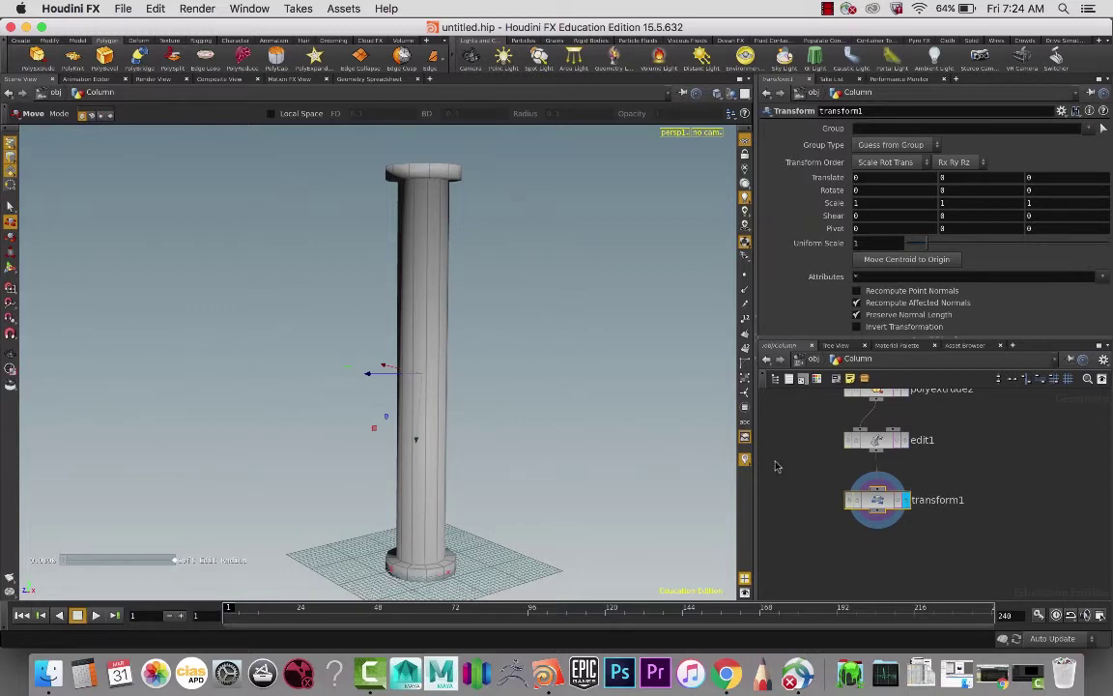
# Raise the column 0.2 in Y with the Transform node so its base rests on the grid, undoing the stray edit.
pyautogui.moveTo(495, 551); pyautogui.dragTo(551, 421, button='middle')
pyautogui.press('super+z')
pyautogui.click(499, 489)
pyautogui.moveTo(550, 419); pyautogui.dragTo(411, 462)
pyautogui.press('t')
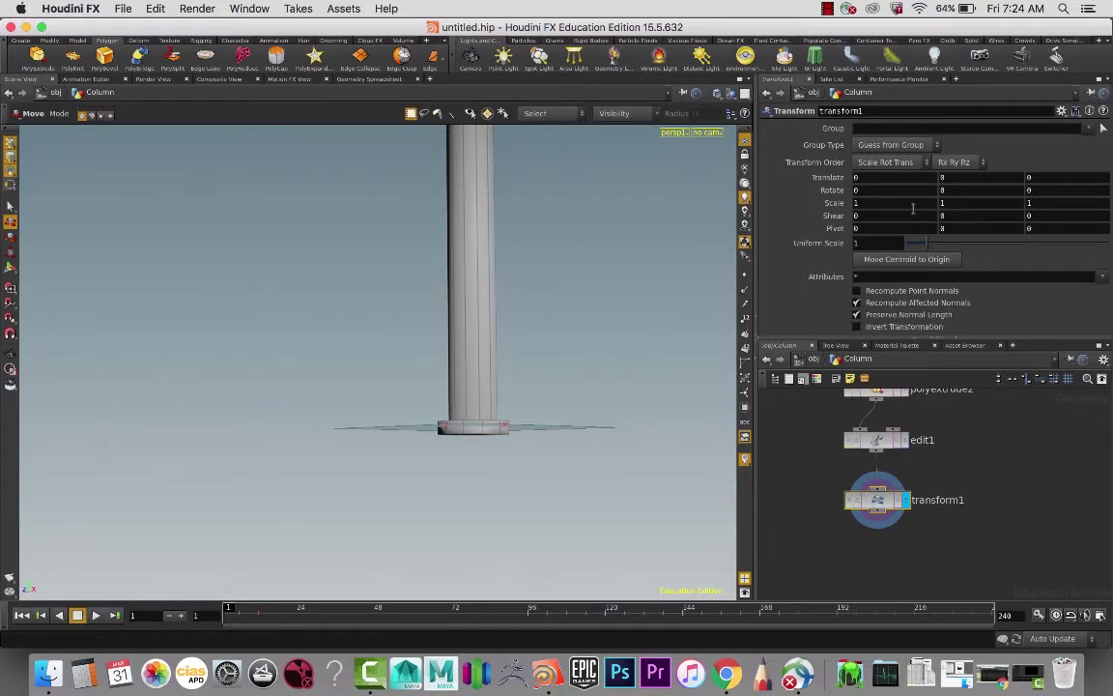
pyautogui.moveTo(942, 176); pyautogui.dragTo(988, 177, button='middle')
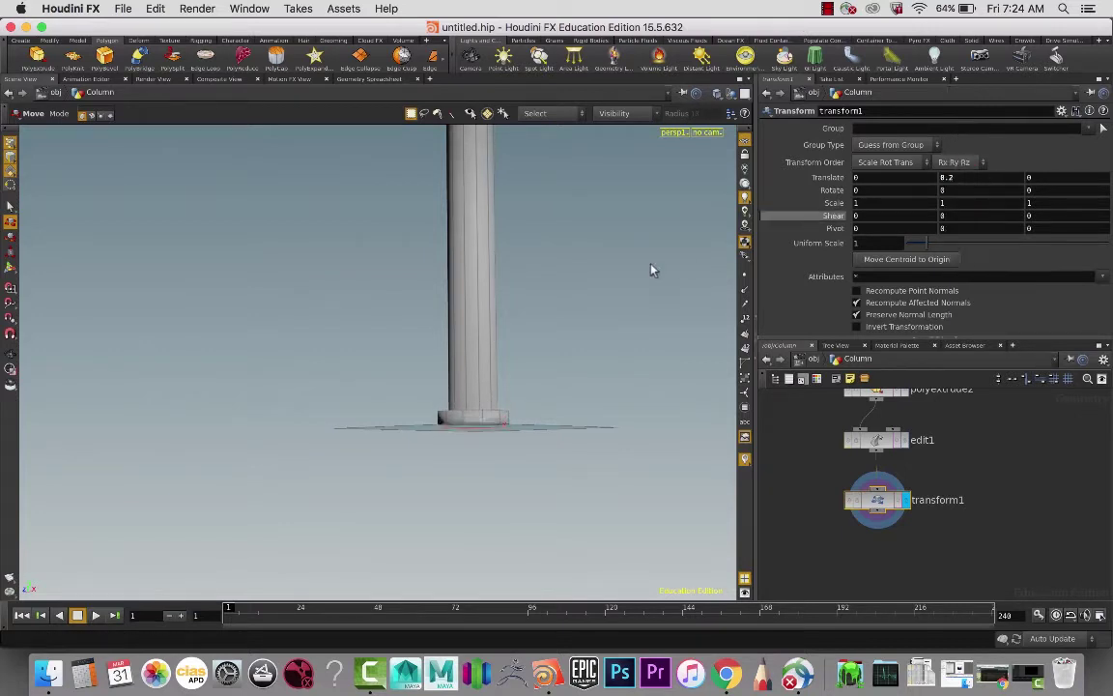
pyautogui.click(559, 342)
pyautogui.press('super+z')
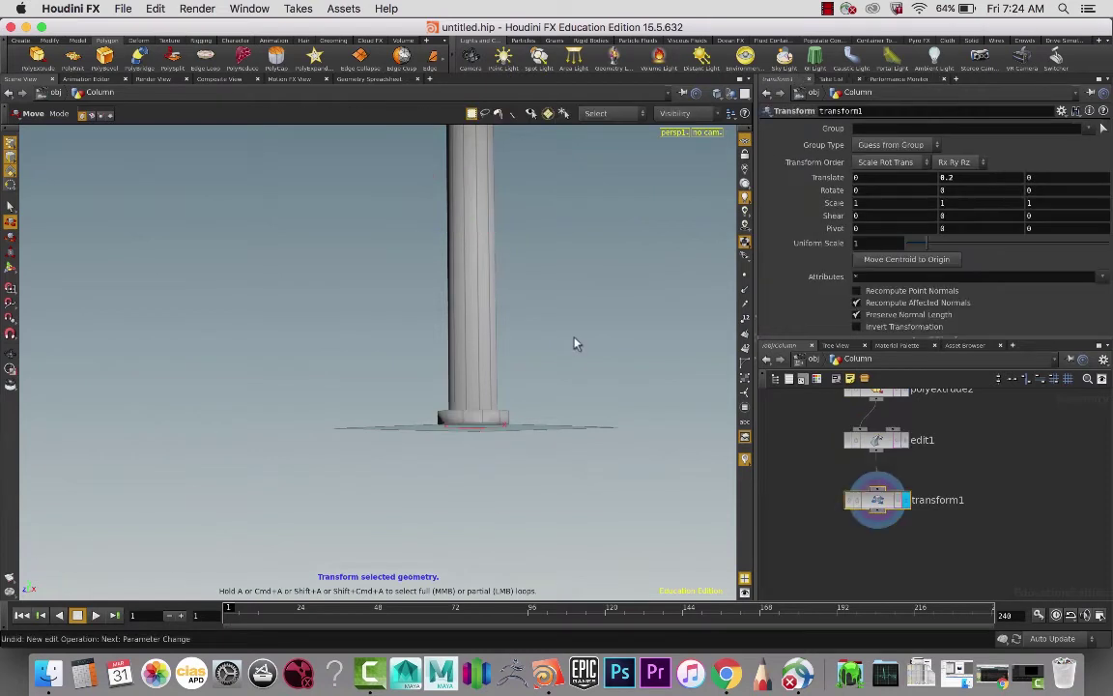
# Examine the full column and the position of its base relative to the ground grid.
pyautogui.moveTo(622, 355); pyautogui.dragTo(584, 365)
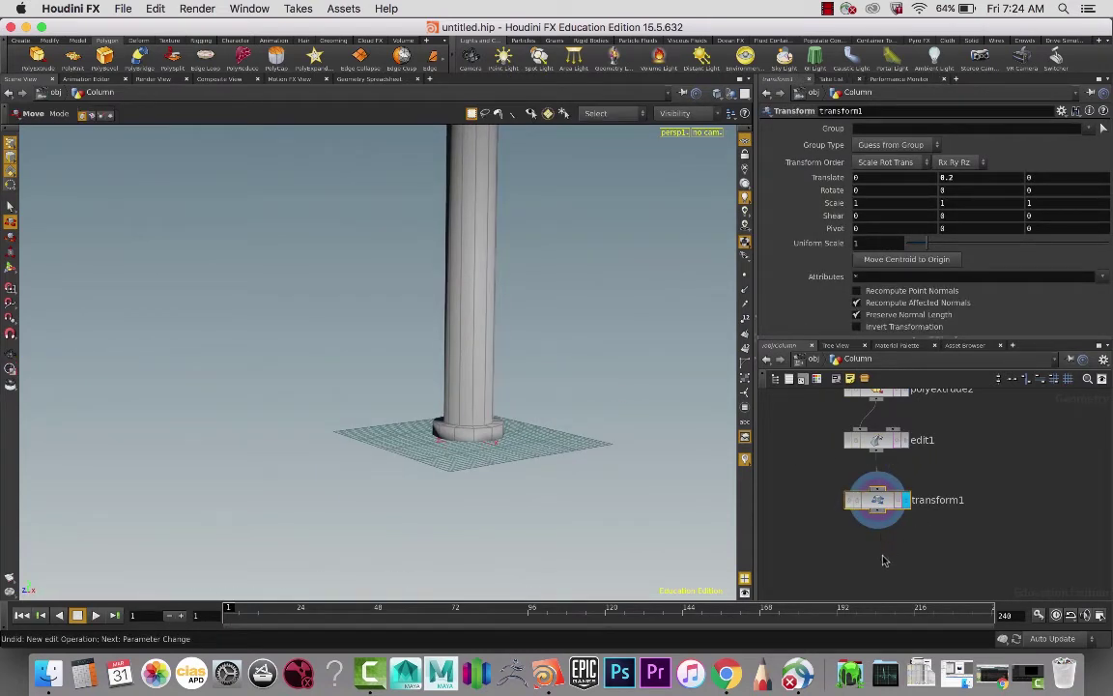
pyautogui.press('Escape')
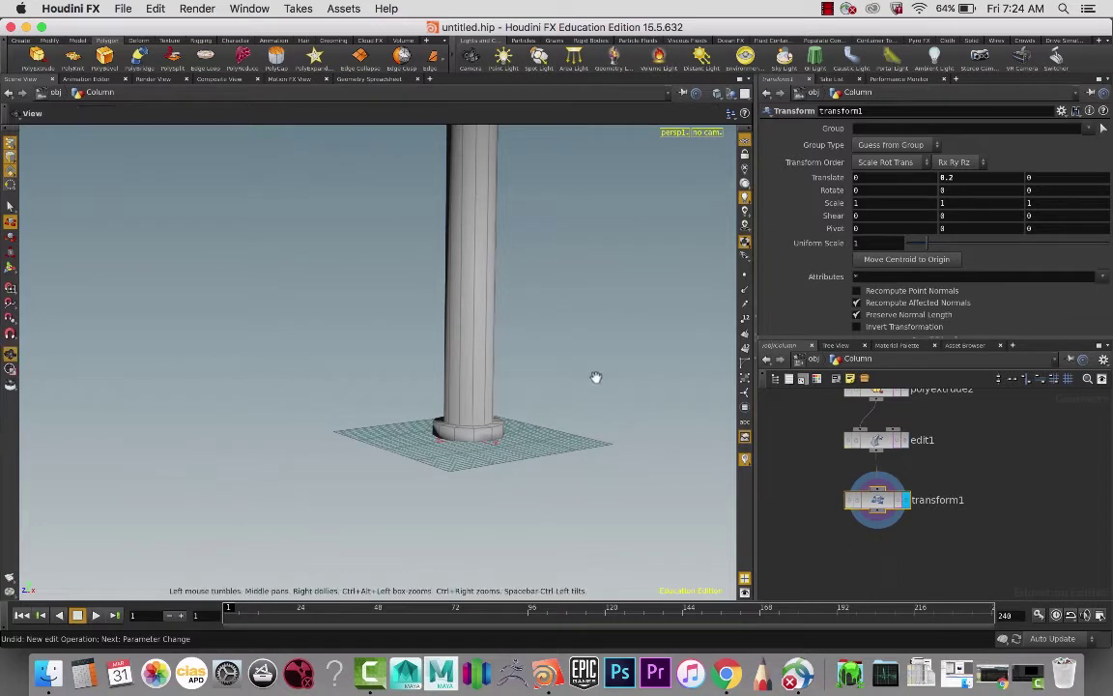
pyautogui.moveTo(584, 384); pyautogui.dragTo(567, 536, button='middle')
pyautogui.scroll(-1, 562, 526)
pyautogui.moveTo(580, 457); pyautogui.dragTo(522, 513, button='middle')
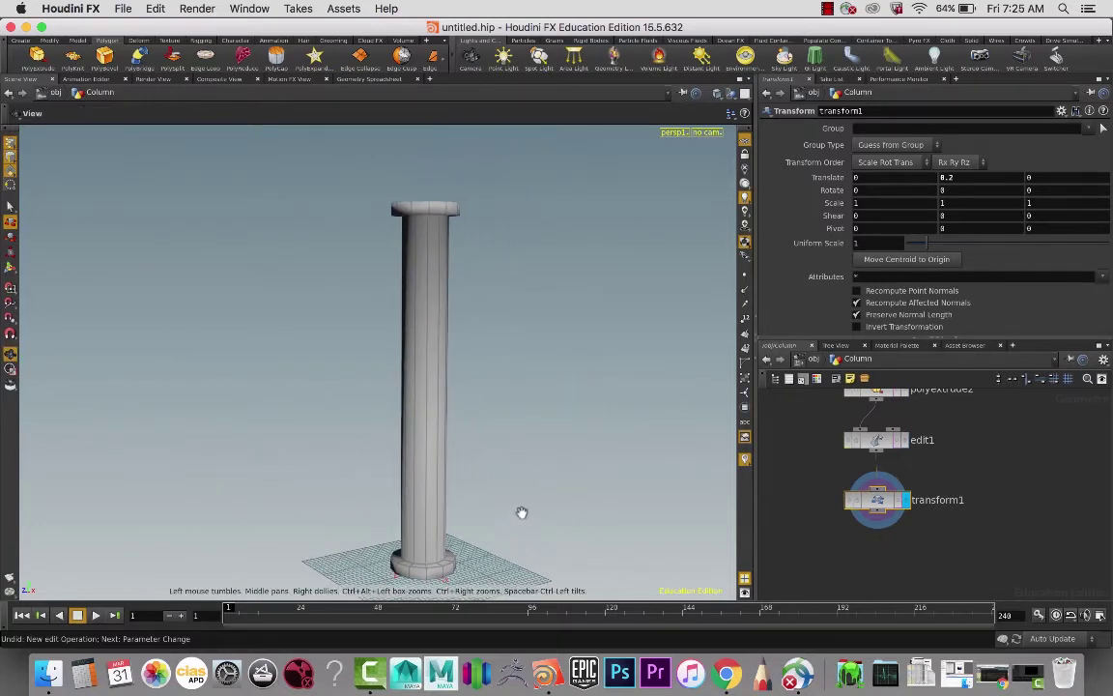
pyautogui.moveTo(542, 451); pyautogui.dragTo(574, 457)
pyautogui.moveTo(576, 447); pyautogui.dragTo(570, 408, button='middle')
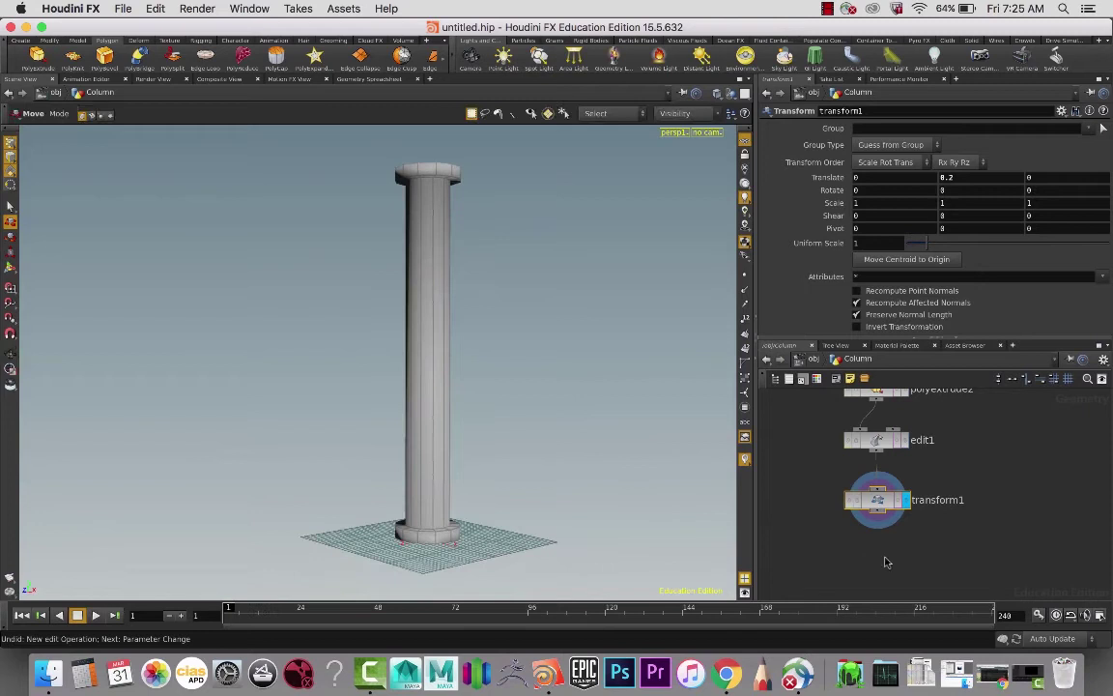
# Add a Voronoi Fracture Points node connected below the Transform node, place it beside the main chain and display it.
pyautogui.press('Tab')
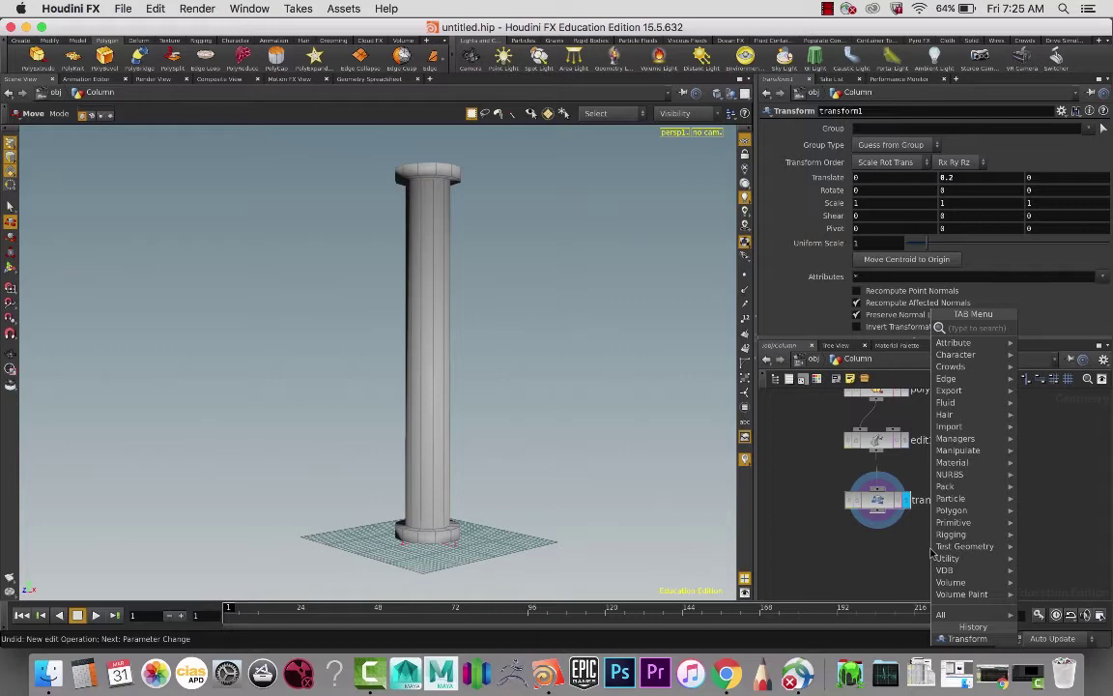
pyautogui.write('voro')
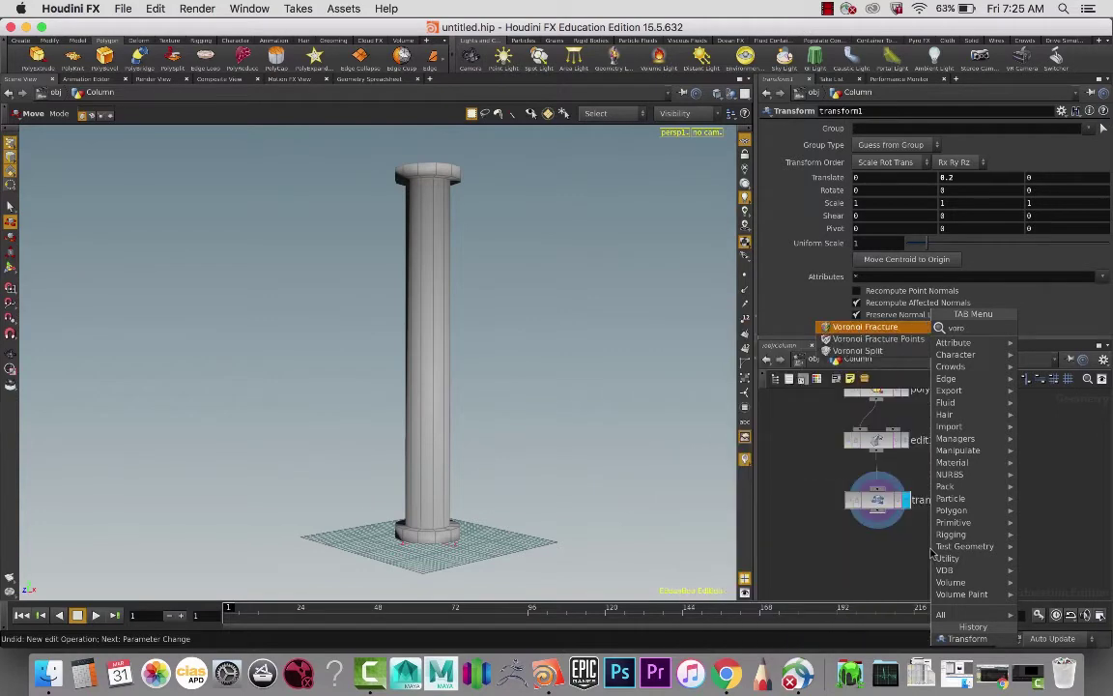
pyautogui.press('Return')
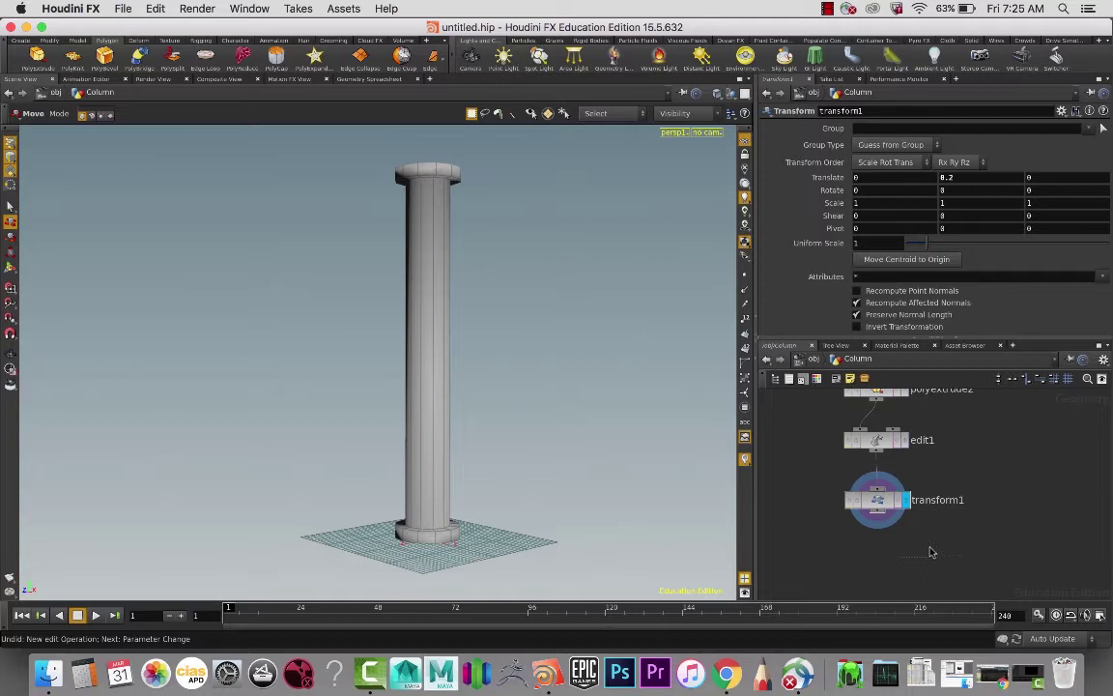
pyautogui.click(932, 554)
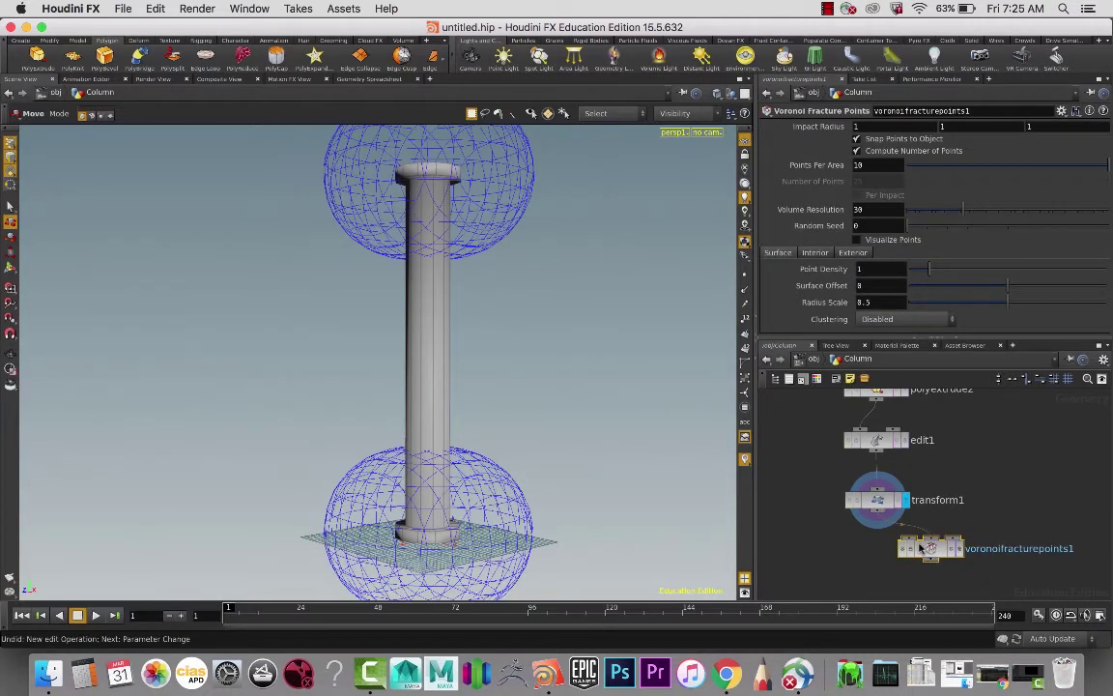
pyautogui.press('super+z')
pyautogui.moveTo(939, 553); pyautogui.dragTo(876, 557)
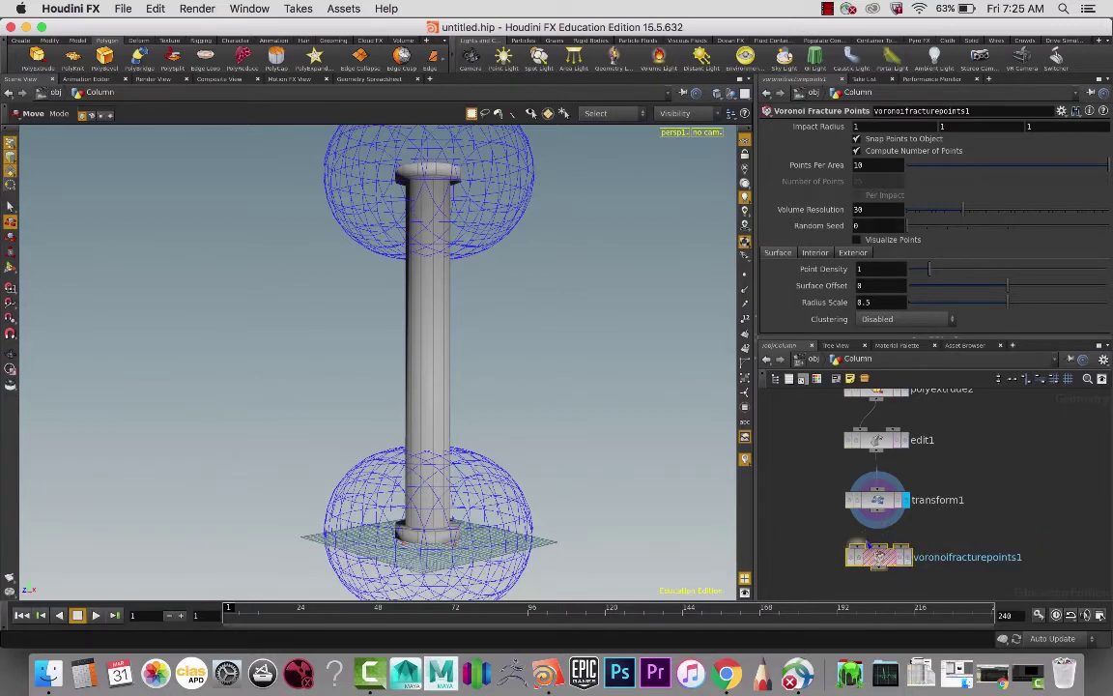
pyautogui.moveTo(897, 563); pyautogui.dragTo(959, 547)
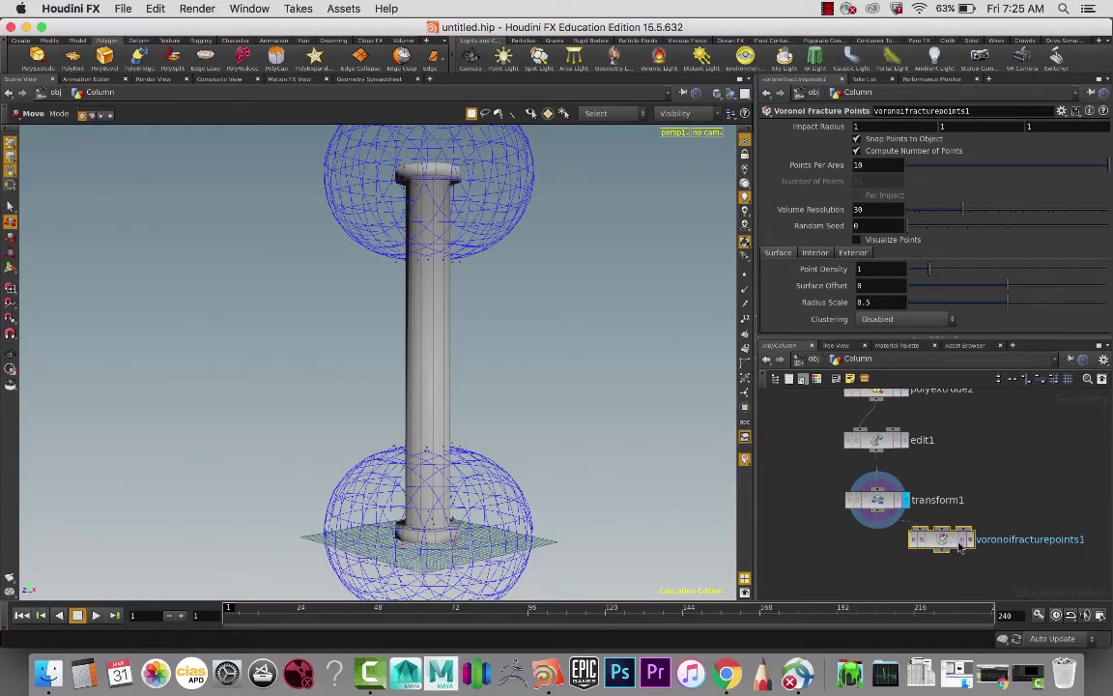
pyautogui.click(970, 541)
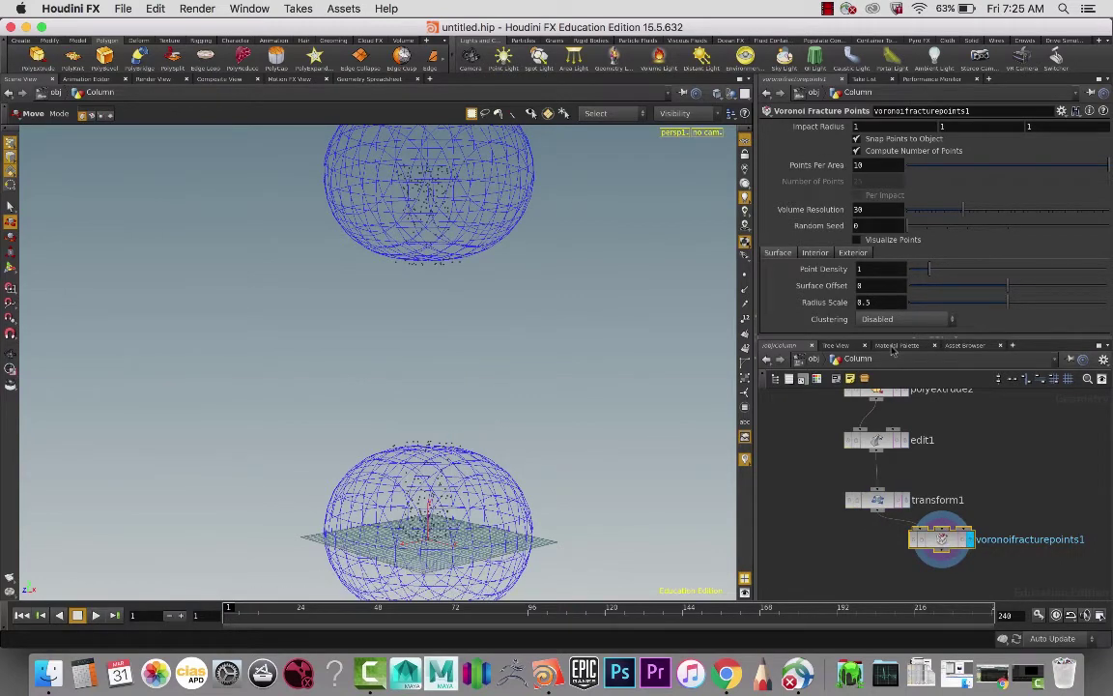
# Set the fracture points' impact radius to 2.4 on all three axes and show the exterior point settings.
pyautogui.moveTo(833, 127); pyautogui.dragTo(926, 127, button='middle')
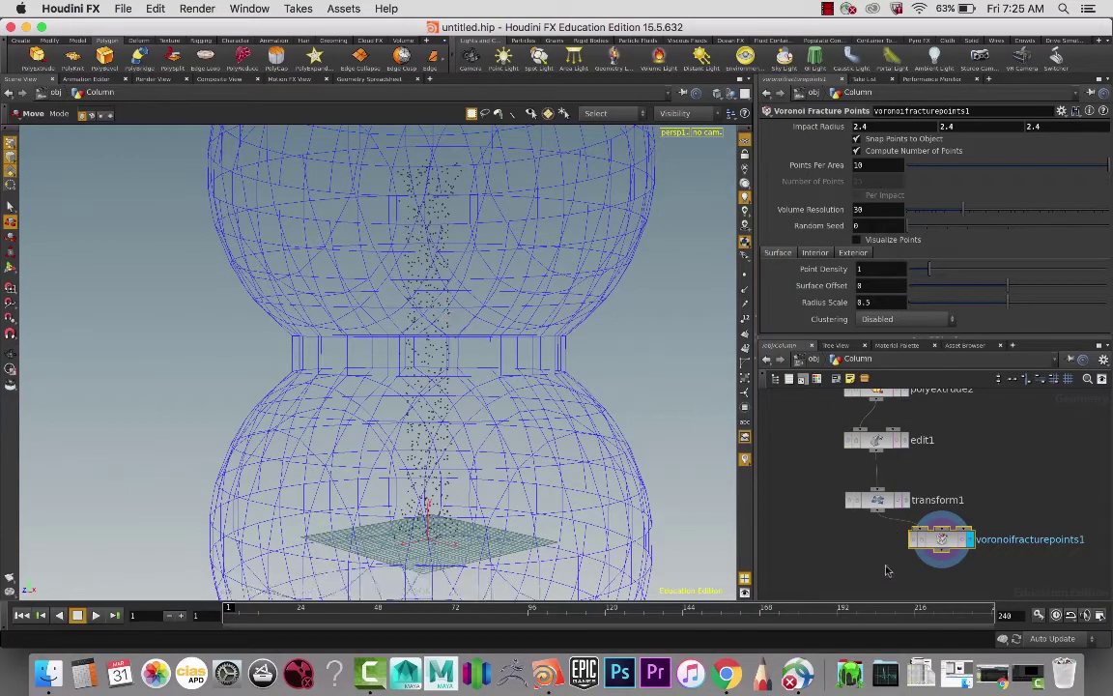
pyautogui.press('Escape')
pyautogui.moveTo(599, 333)
pyautogui.mouseDown()
pyautogui.moveTo(708, 363)
pyautogui.moveTo(549, 448)
pyautogui.moveTo(606, 356)
pyautogui.mouseUp()
pyautogui.press('t')
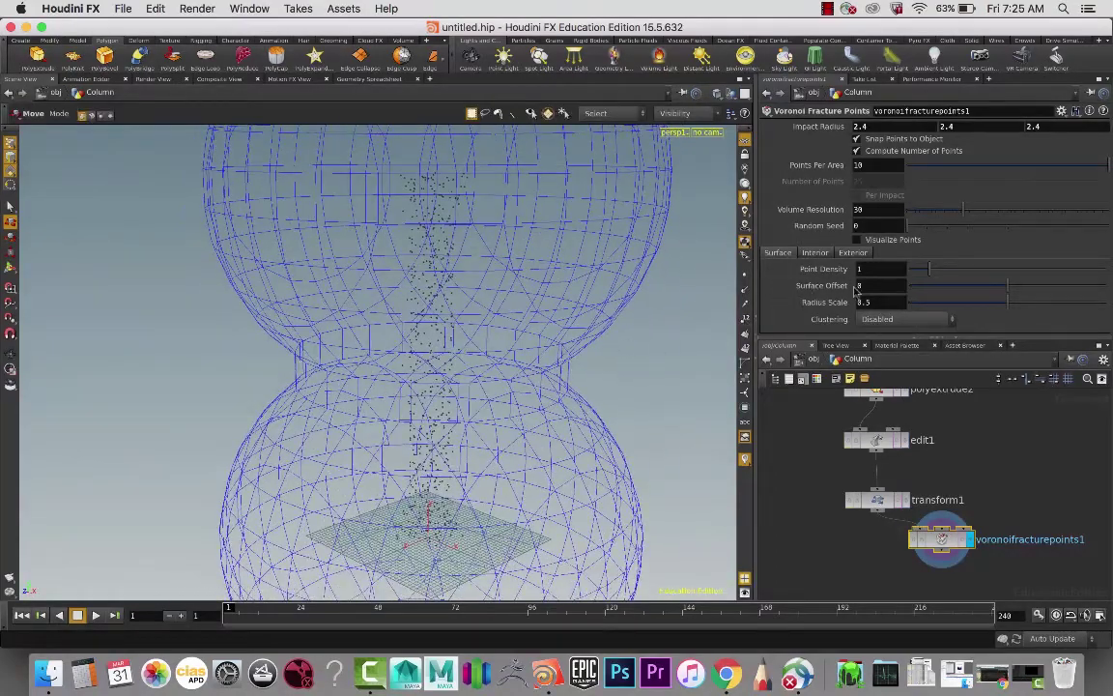
pyautogui.click(853, 253)
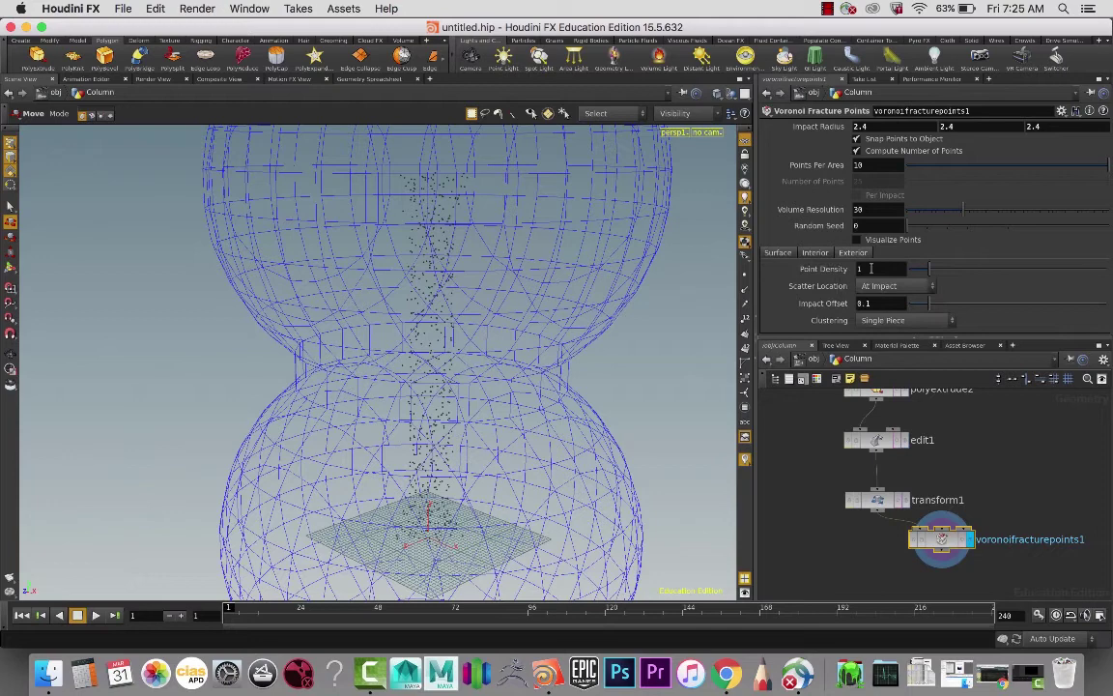
# Add a Voronoi Fracture node, connect the Transform as its geometry and the fracture points as its second input, and display it.
pyautogui.press('Tab')
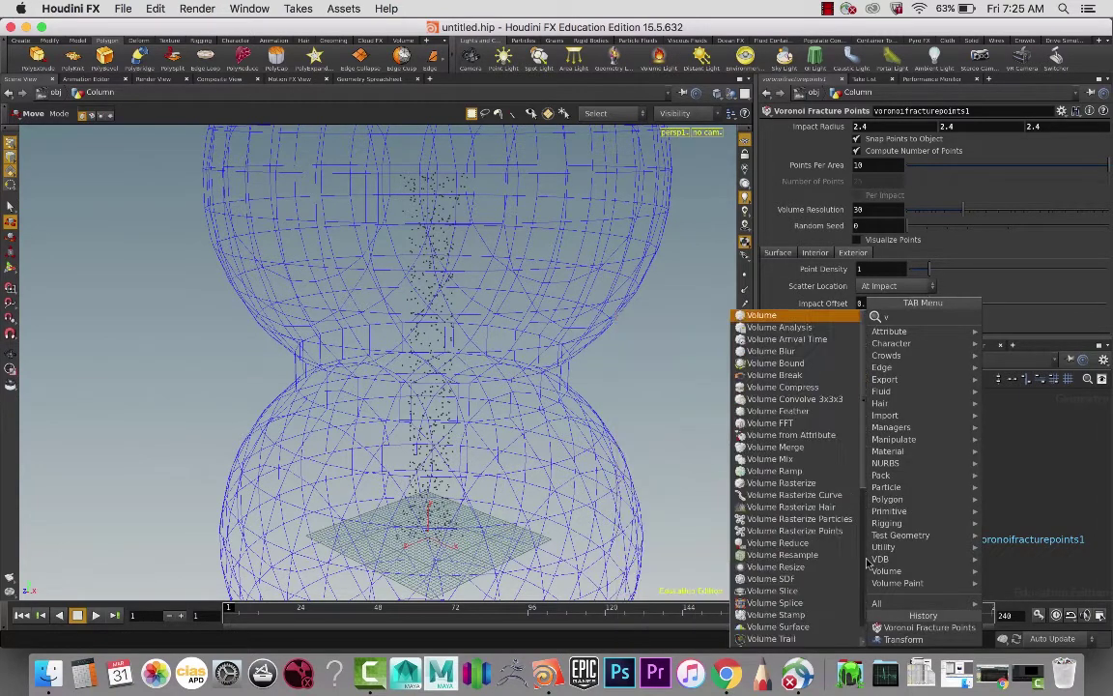
pyautogui.write('vor')
pyautogui.press('Return')
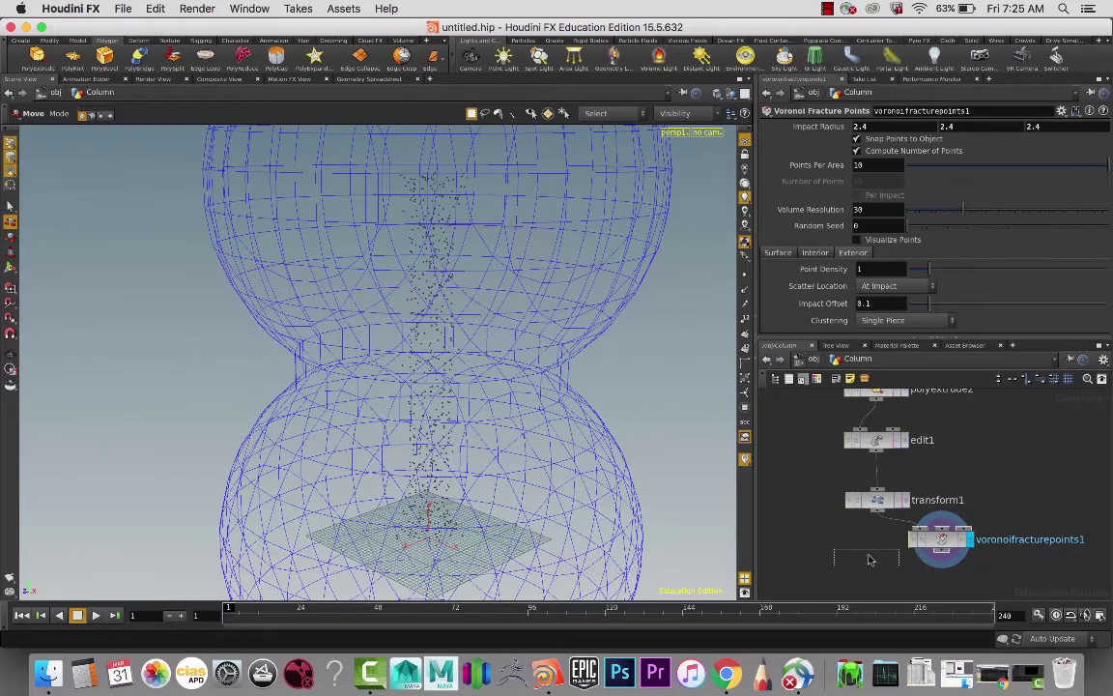
pyautogui.click(863, 571)
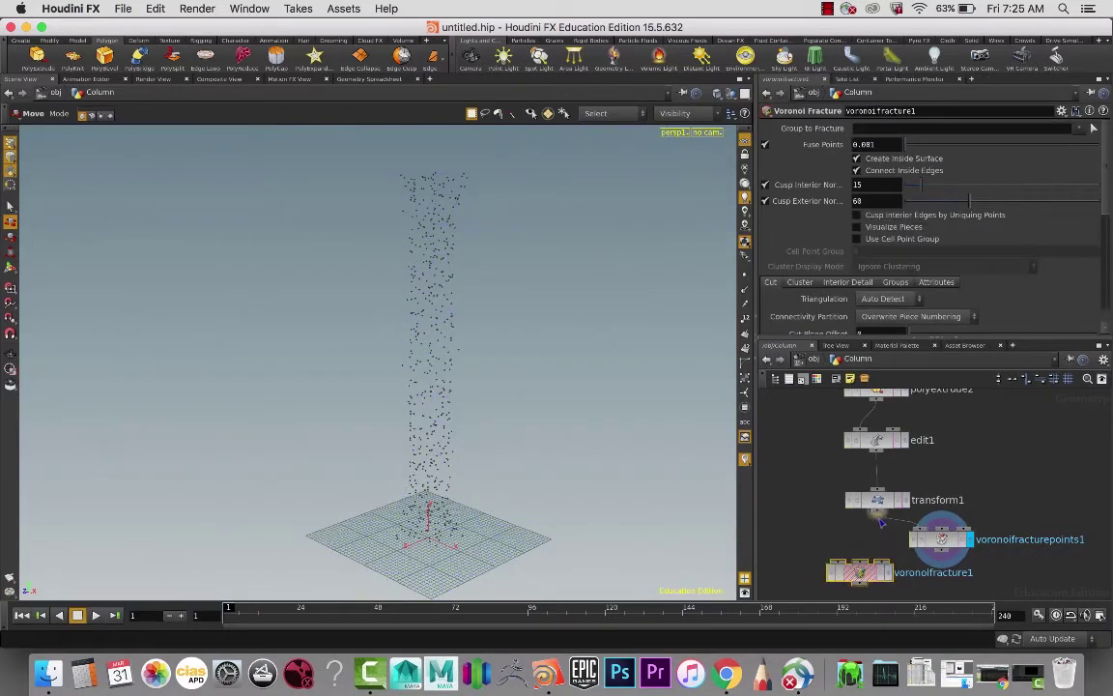
pyautogui.moveTo(877, 517); pyautogui.dragTo(839, 562)
pyautogui.moveTo(941, 554); pyautogui.dragTo(861, 563)
pyautogui.click(889, 573)
pyautogui.keyDown('alt'); pyautogui.moveTo(635, 476); pyautogui.dragTo(458, 332); pyautogui.keyUp('alt')
pyautogui.scroll(-5, 501, 368)
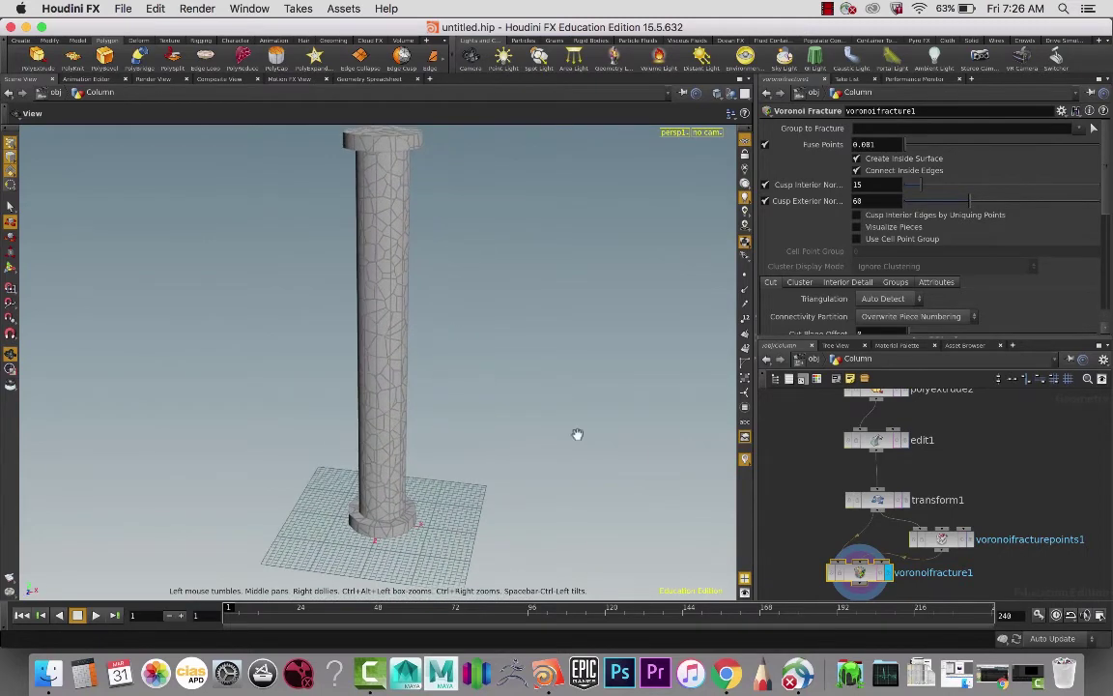
pyautogui.press('t')
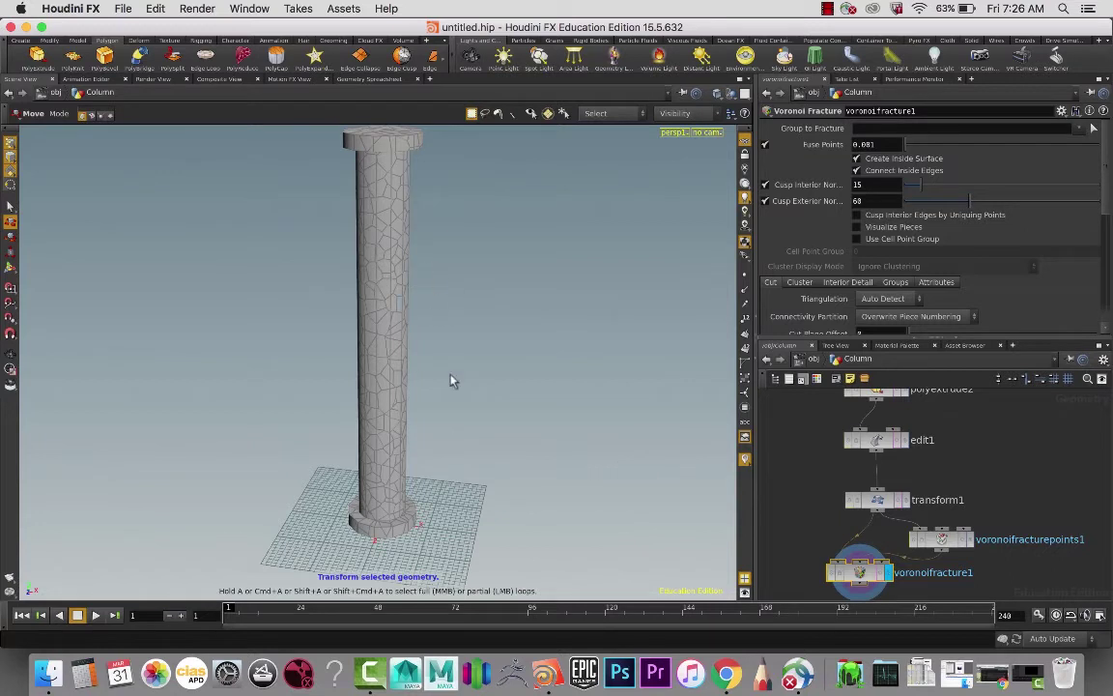
# Preview the fractured pieces with a temporary Exploded View node below the Voronoi Fracture node, and delete it.
pyautogui.moveTo(986, 572); pyautogui.dragTo(1047, 500, button='middle')
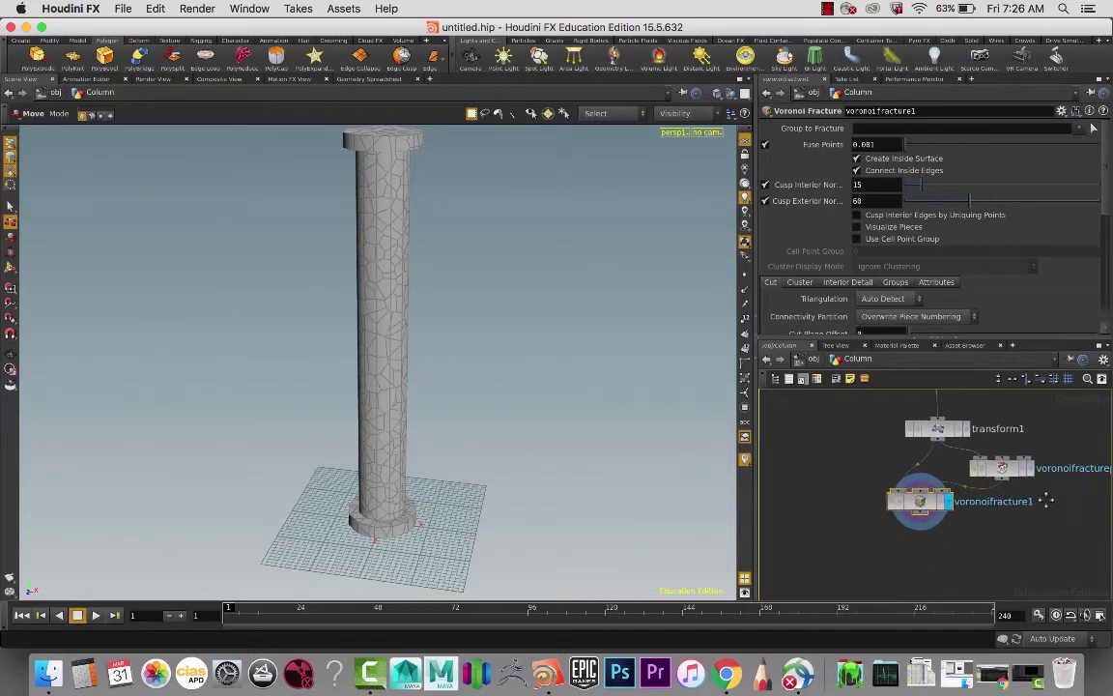
pyautogui.press('Tab')
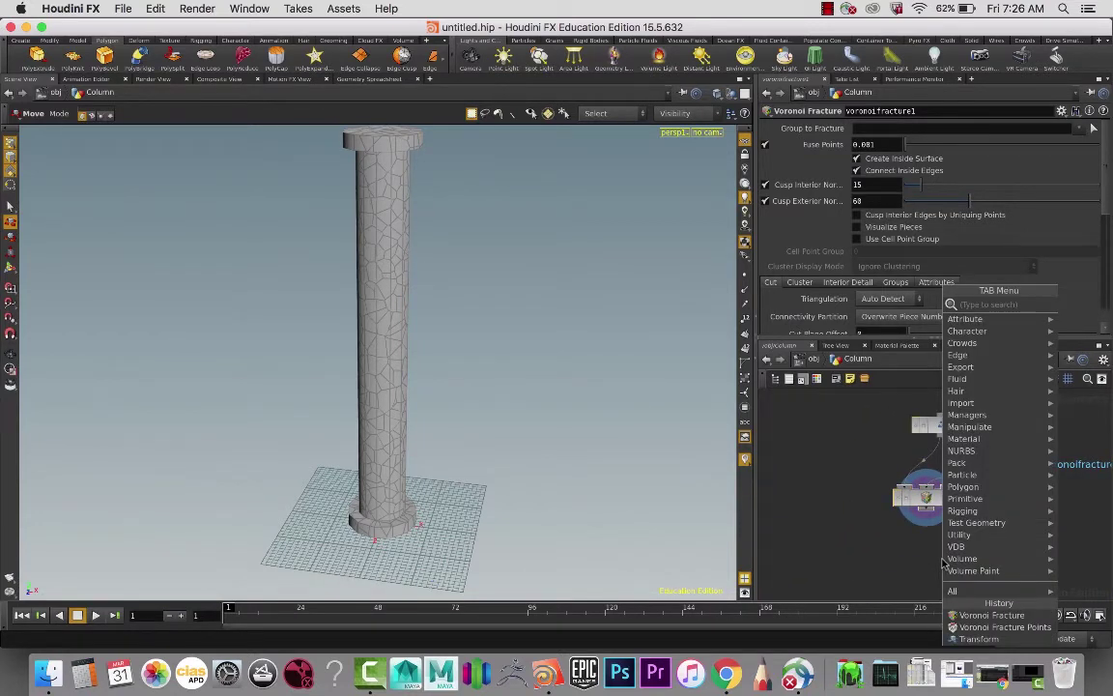
pyautogui.write('exp')
pyautogui.press('Return')
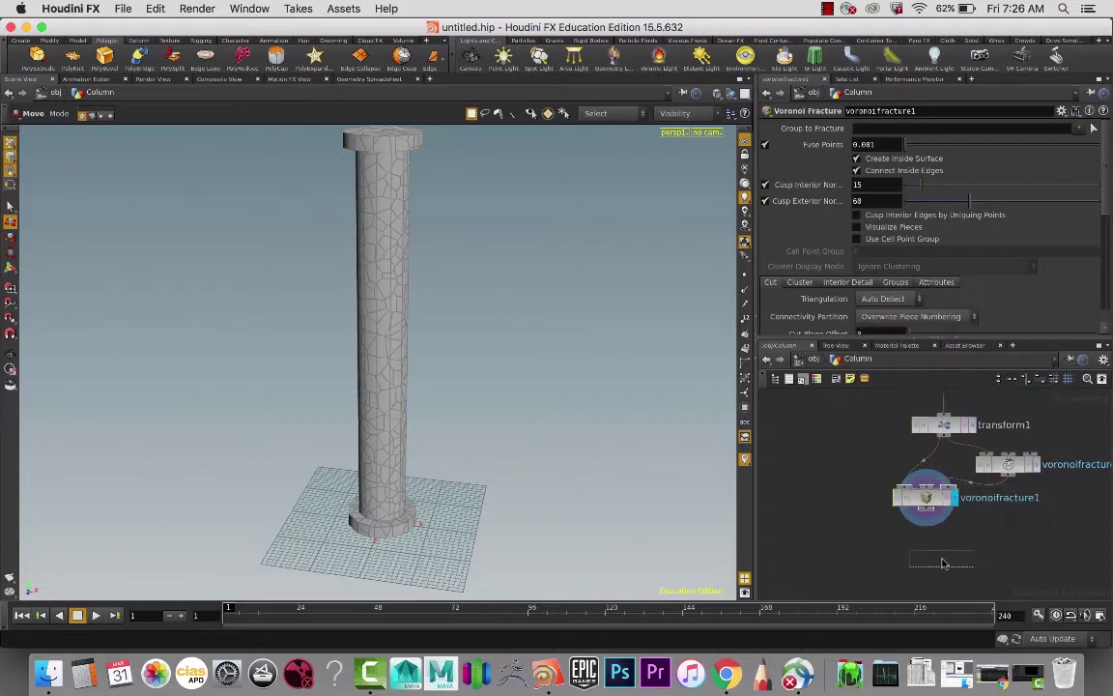
pyautogui.click(867, 554)
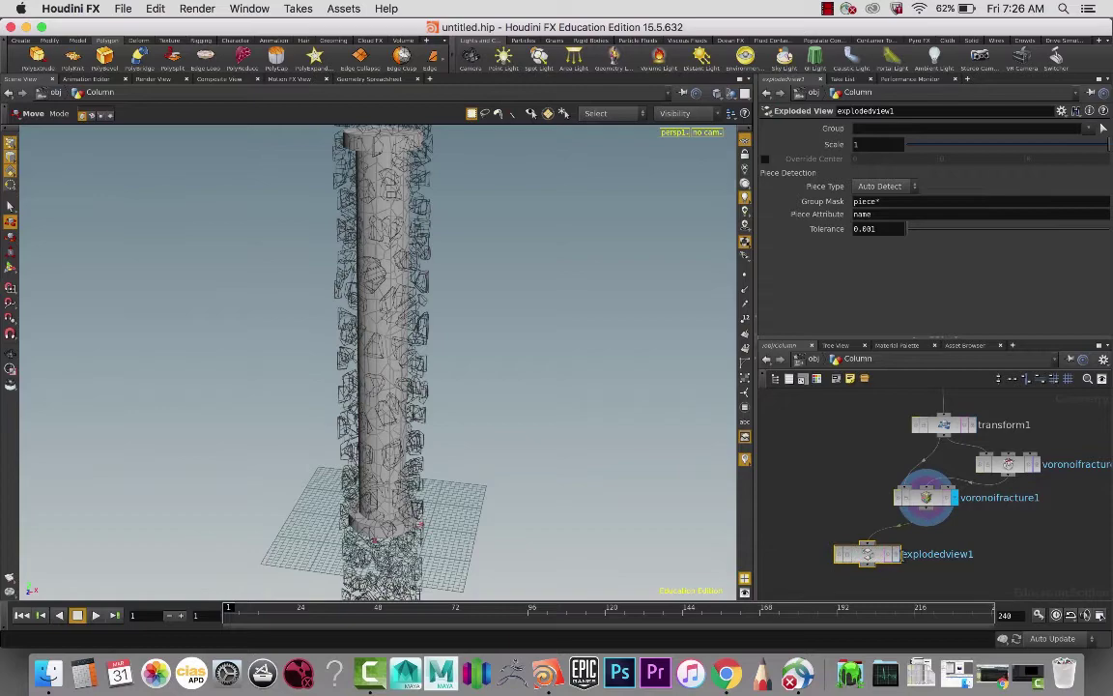
pyautogui.click(898, 554)
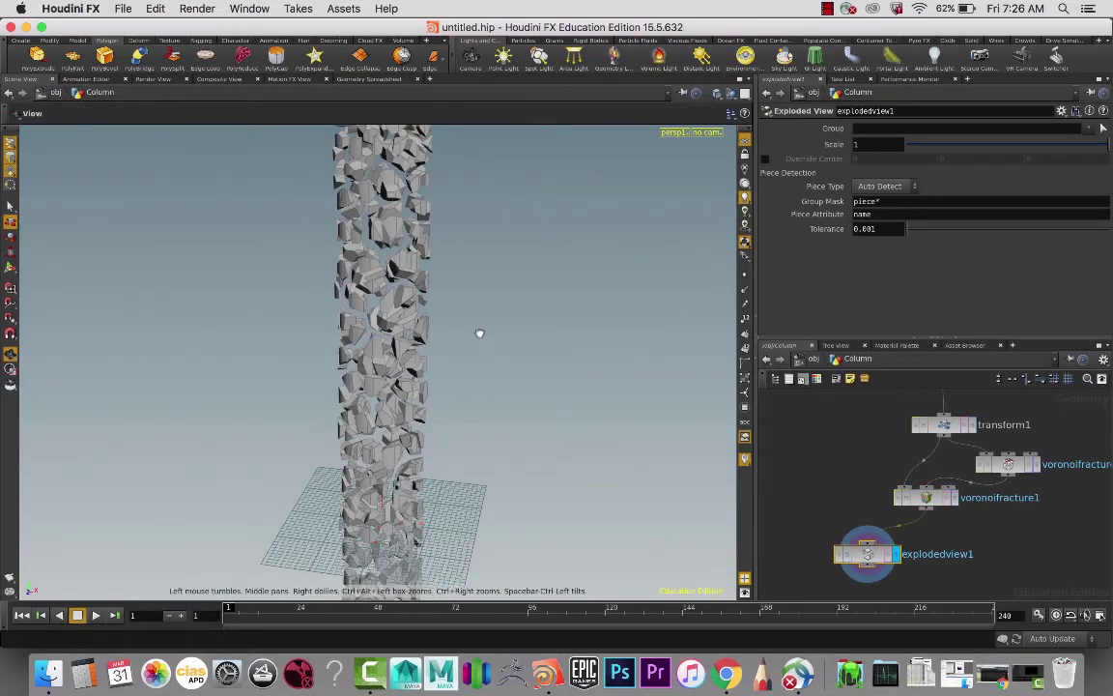
pyautogui.moveTo(480, 334); pyautogui.dragTo(440, 293)
pyautogui.press('t')
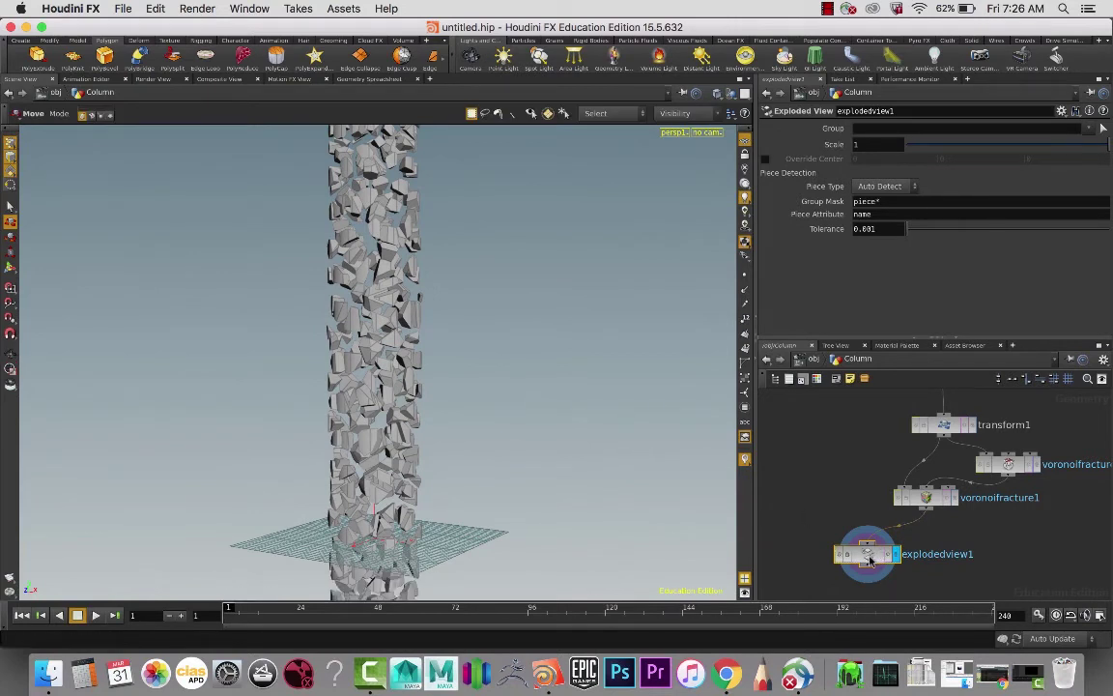
pyautogui.press('Delete')
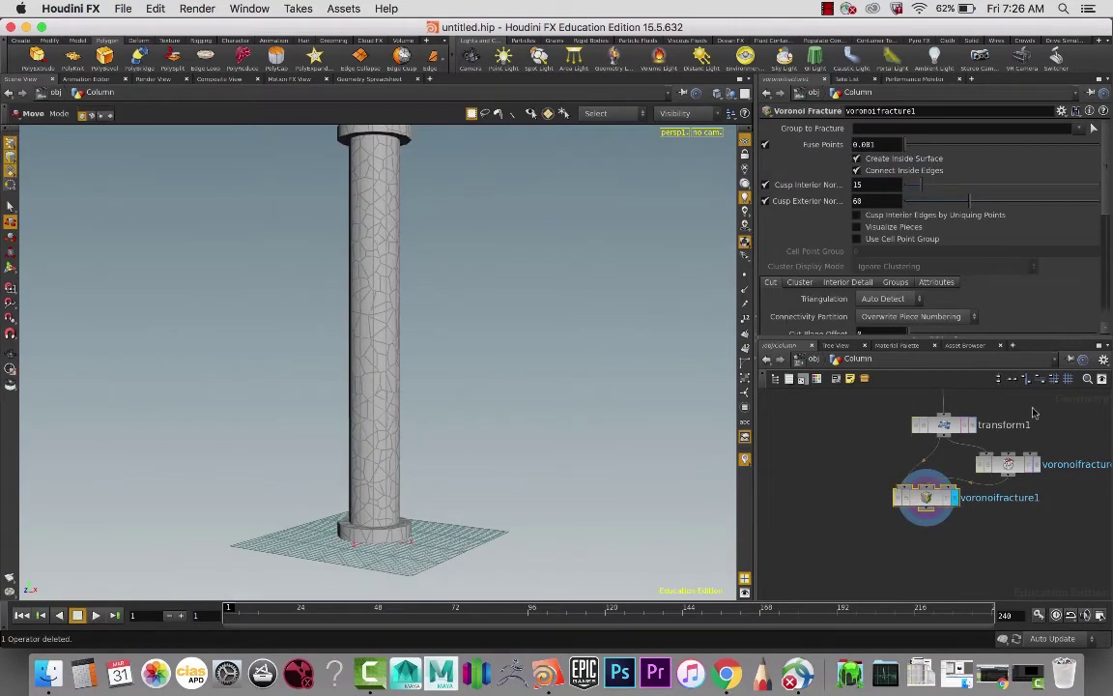
# Return to the object level, reposition the Column node in the network and bring up the Rigid Bodies tools.
pyautogui.click(810, 358)
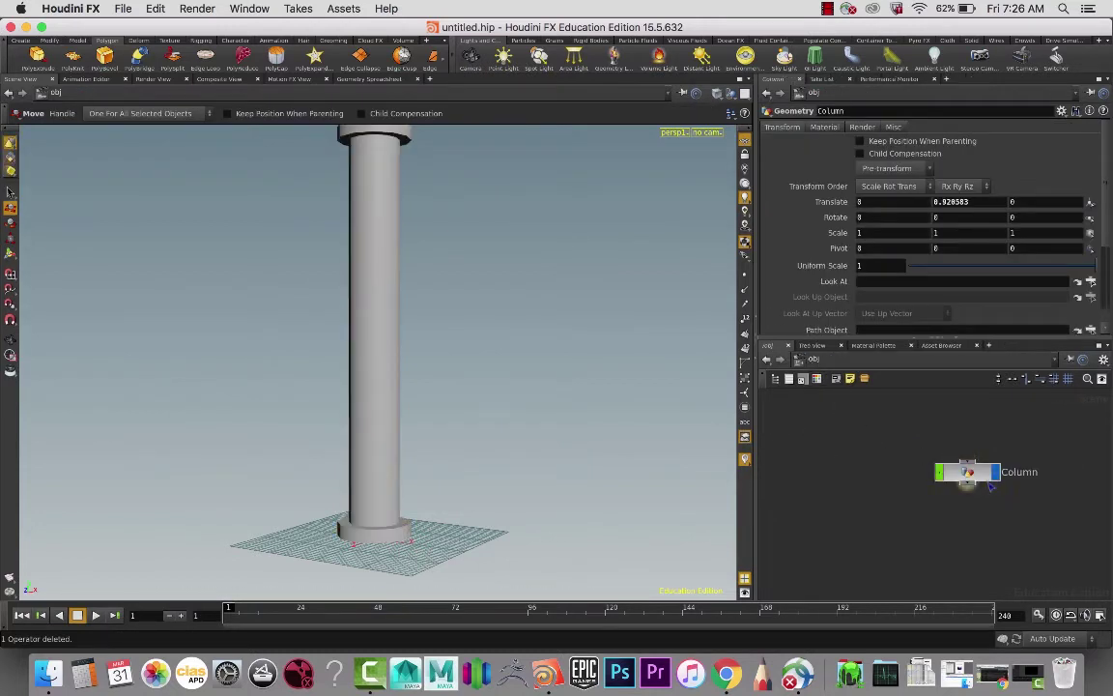
pyautogui.moveTo(965, 467); pyautogui.dragTo(919, 433)
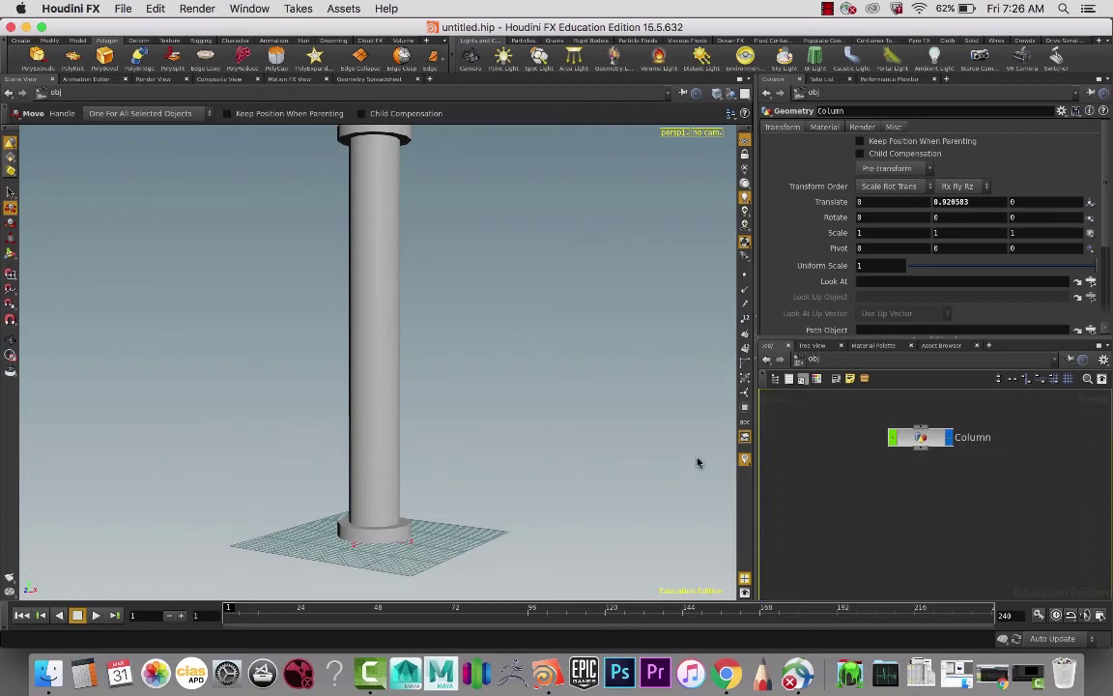
pyautogui.keyDown('alt'); pyautogui.moveTo(559, 418); pyautogui.dragTo(567, 439); pyautogui.keyUp('alt')
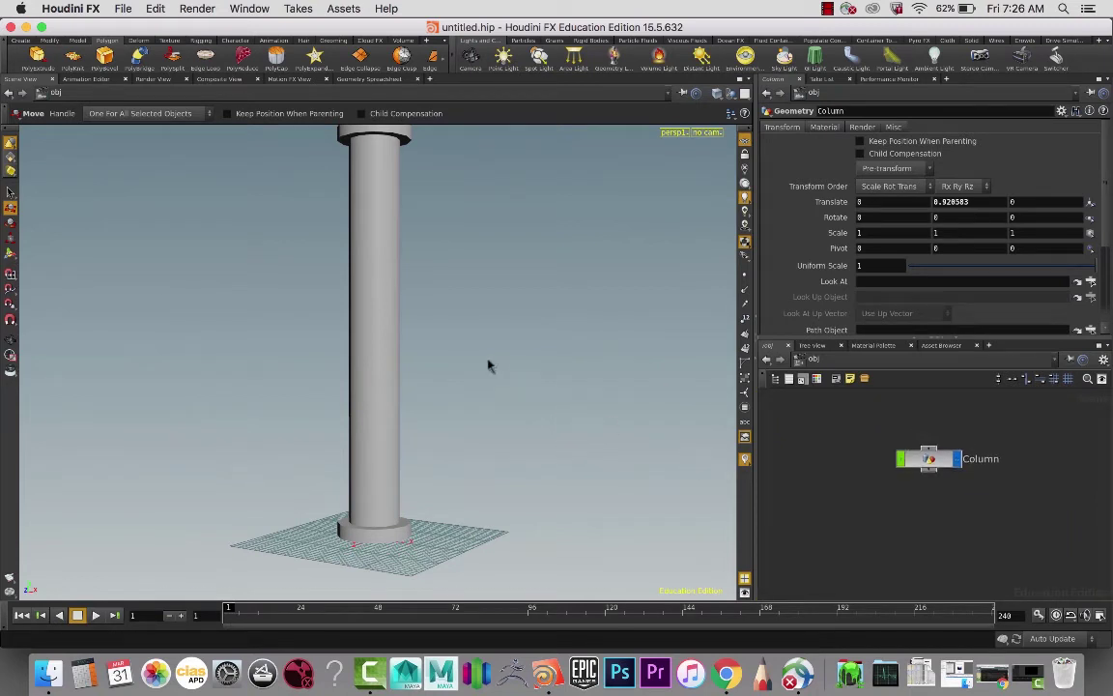
pyautogui.press('Escape')
pyautogui.moveTo(487, 351); pyautogui.dragTo(490, 420)
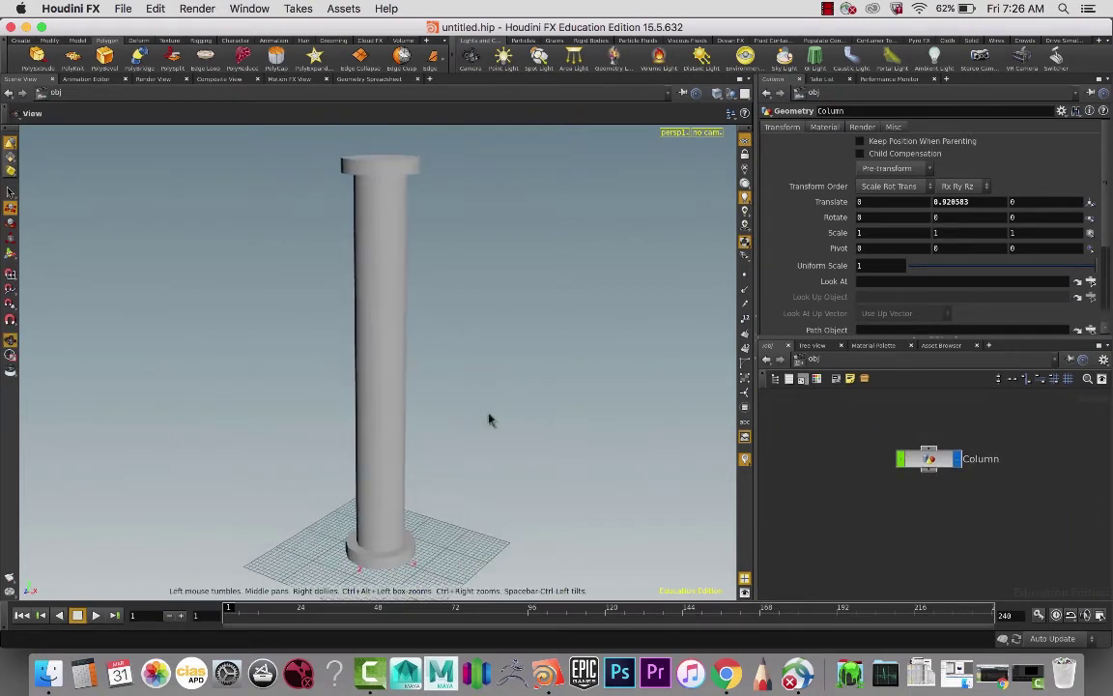
pyautogui.press('t')
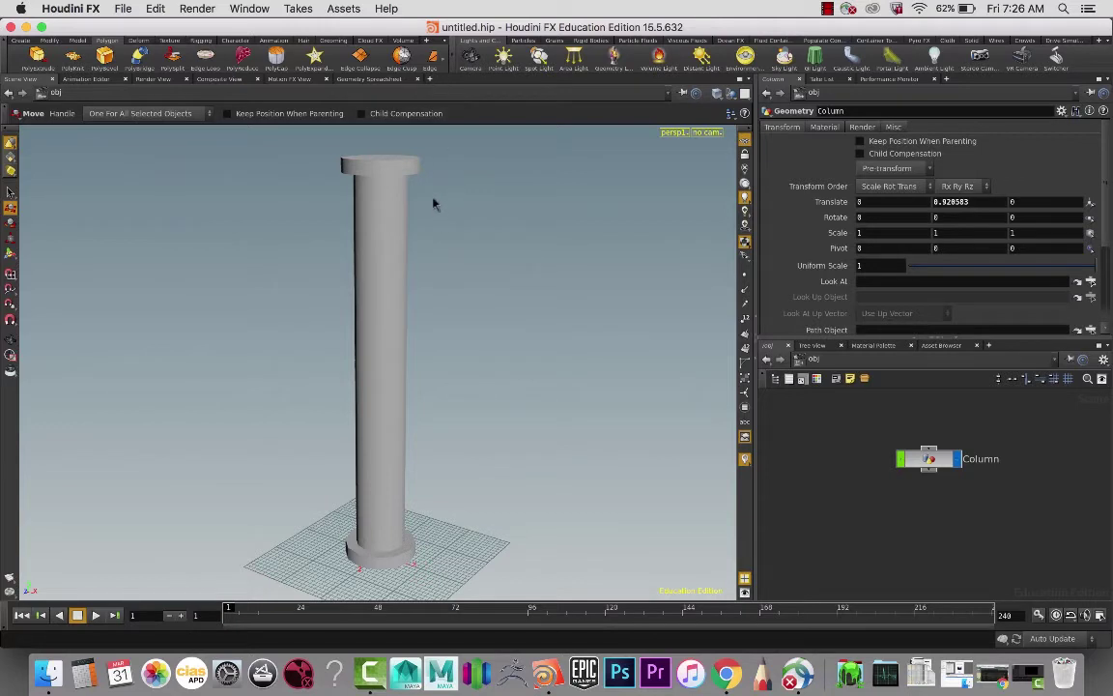
pyautogui.click(588, 41)
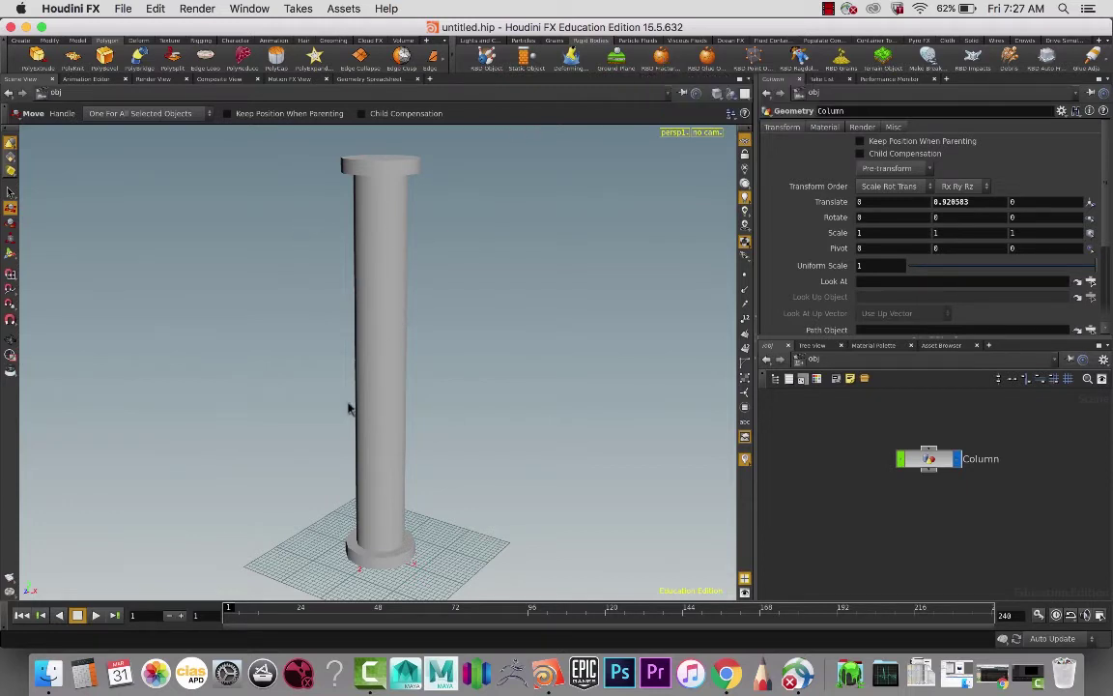
# Make the Column an RBD fractured object, using the RBD Packed Object type.
pyautogui.click(661, 57)
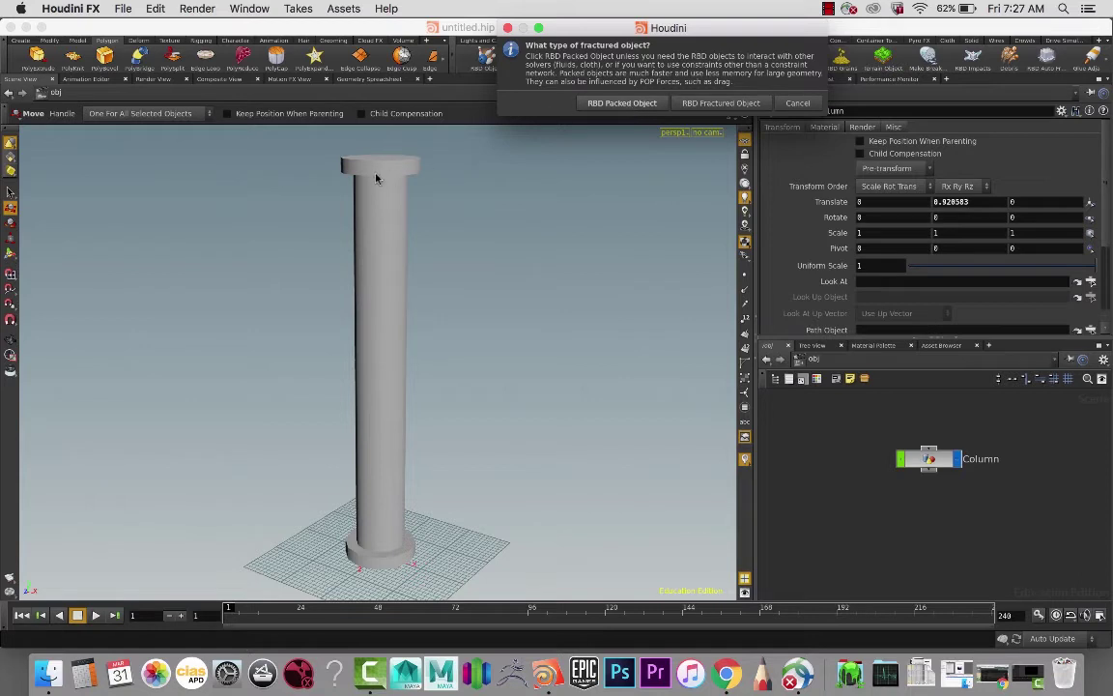
pyautogui.click(623, 104)
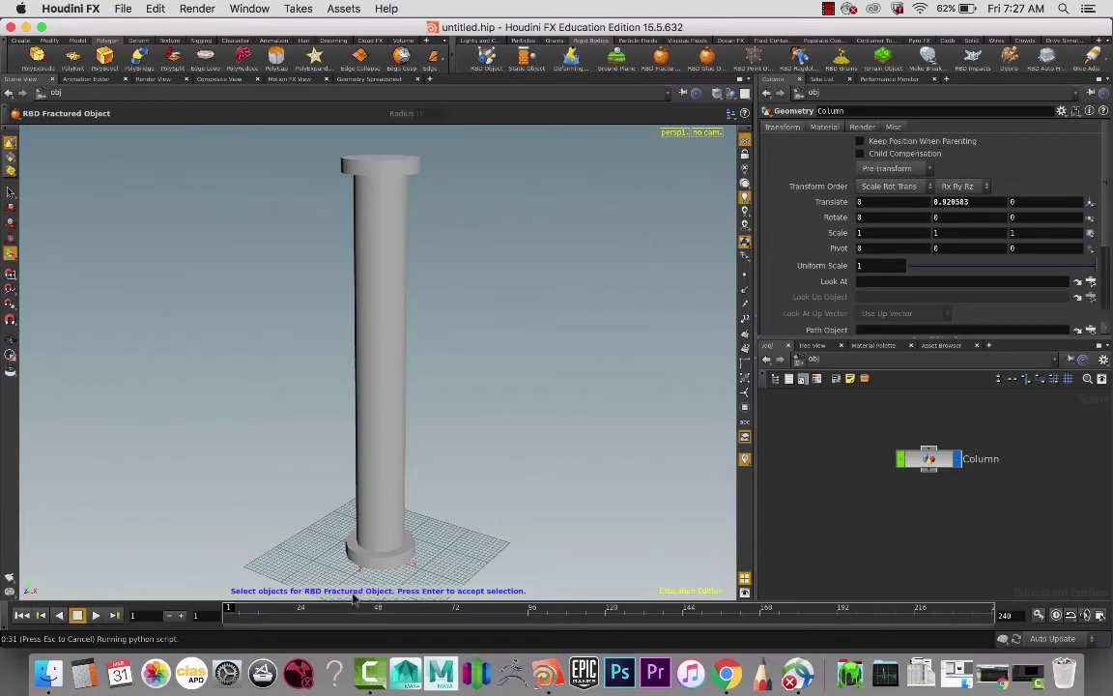
pyautogui.click(382, 457)
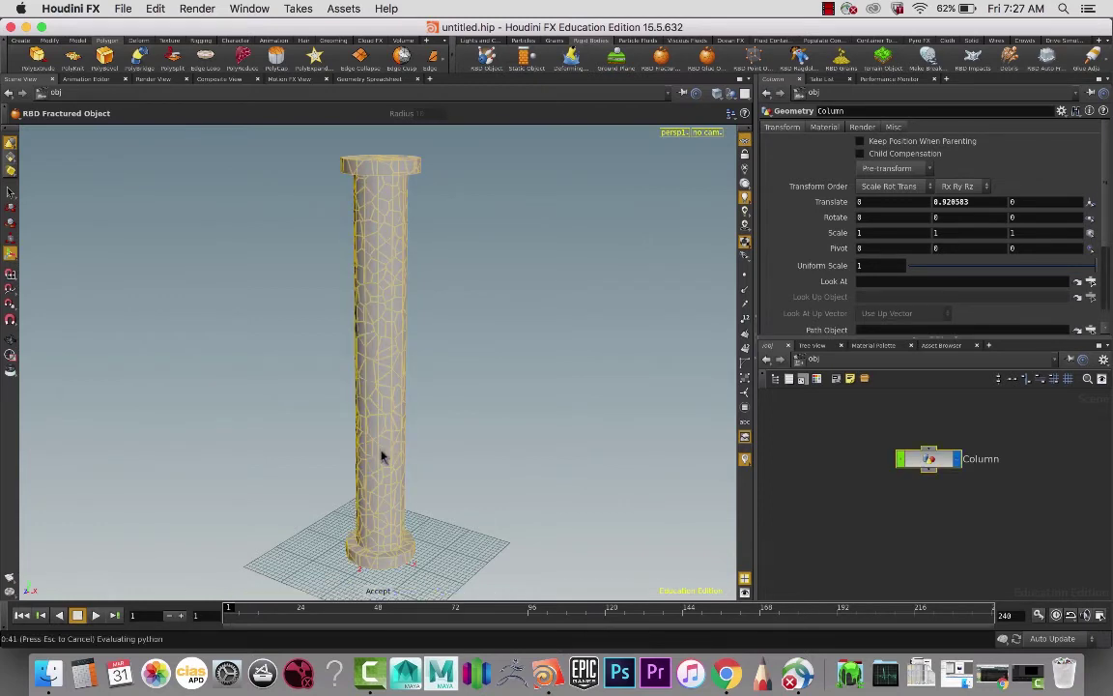
pyautogui.press('Return')
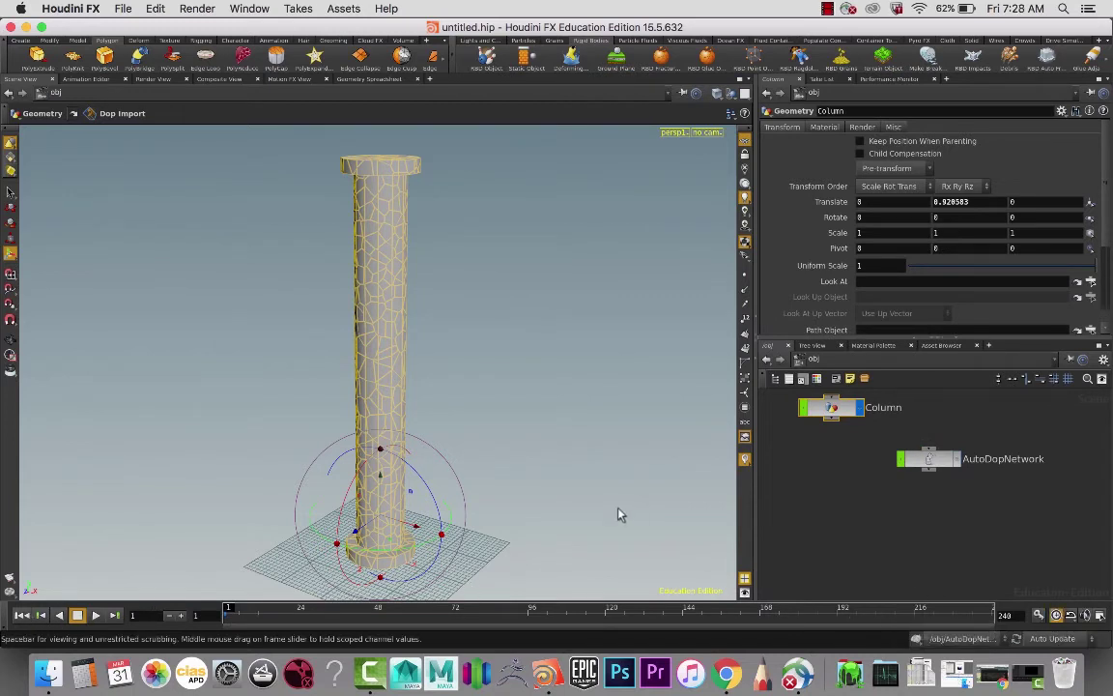
# Play the simulation of the fractured column without a ground, stop it and return to frame 1.
pyautogui.click(96, 615)
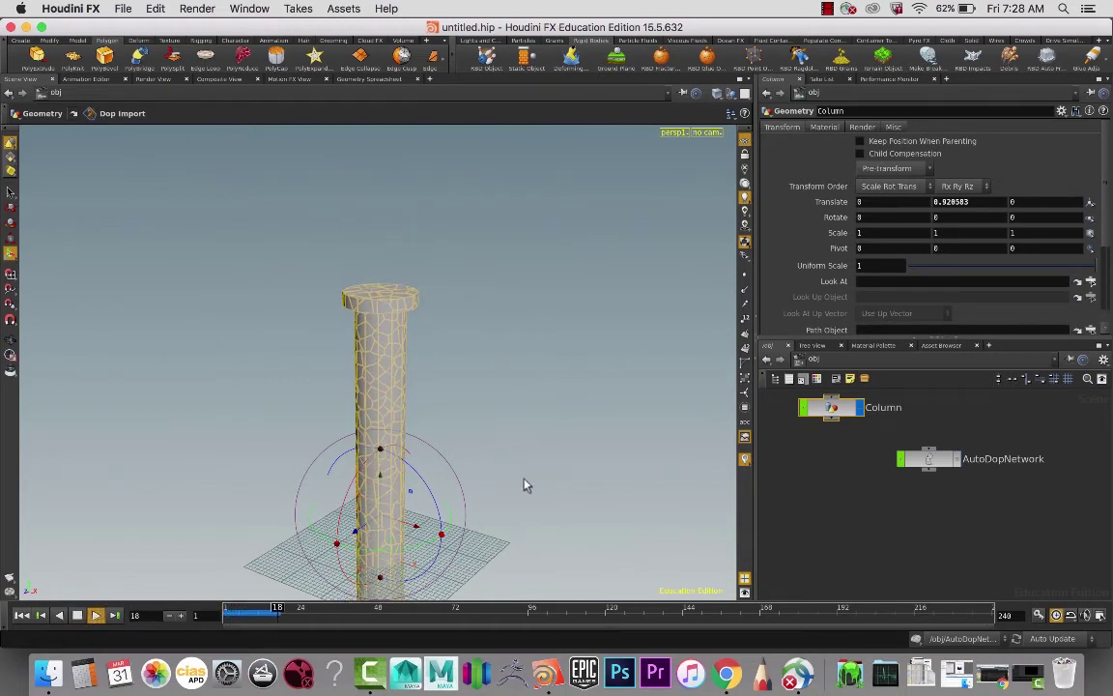
pyautogui.click(77, 614)
pyautogui.click(23, 615)
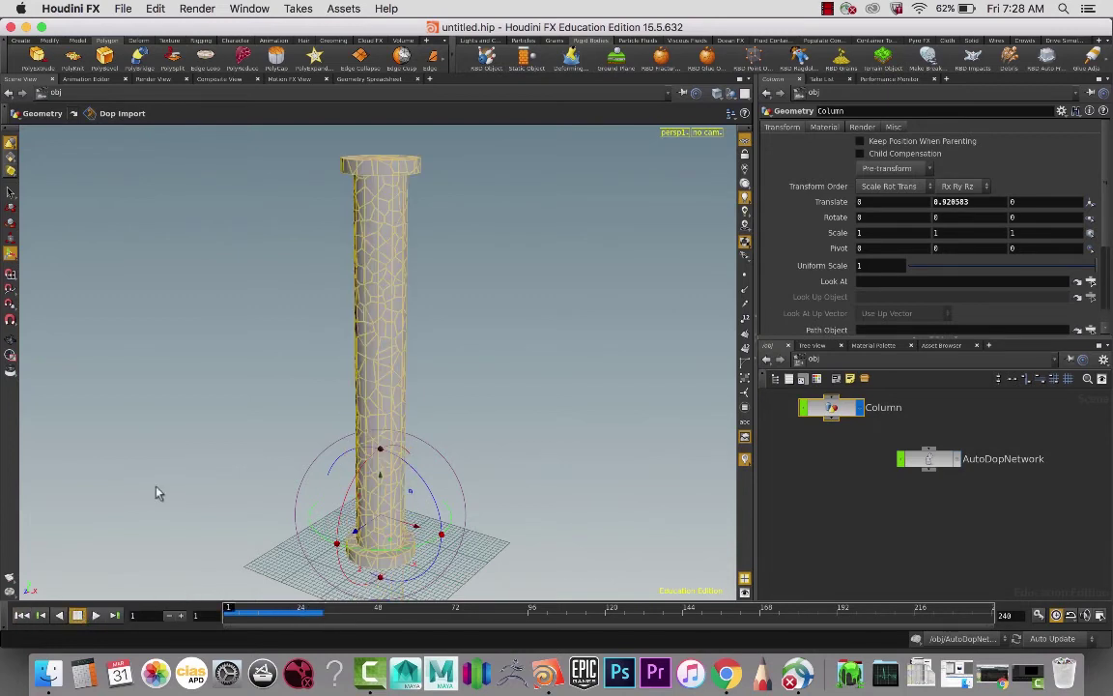
# Add a rigid body ground plane beneath the column.
pyautogui.moveTo(639, 267); pyautogui.dragTo(605, 258)
pyautogui.press('Escape')
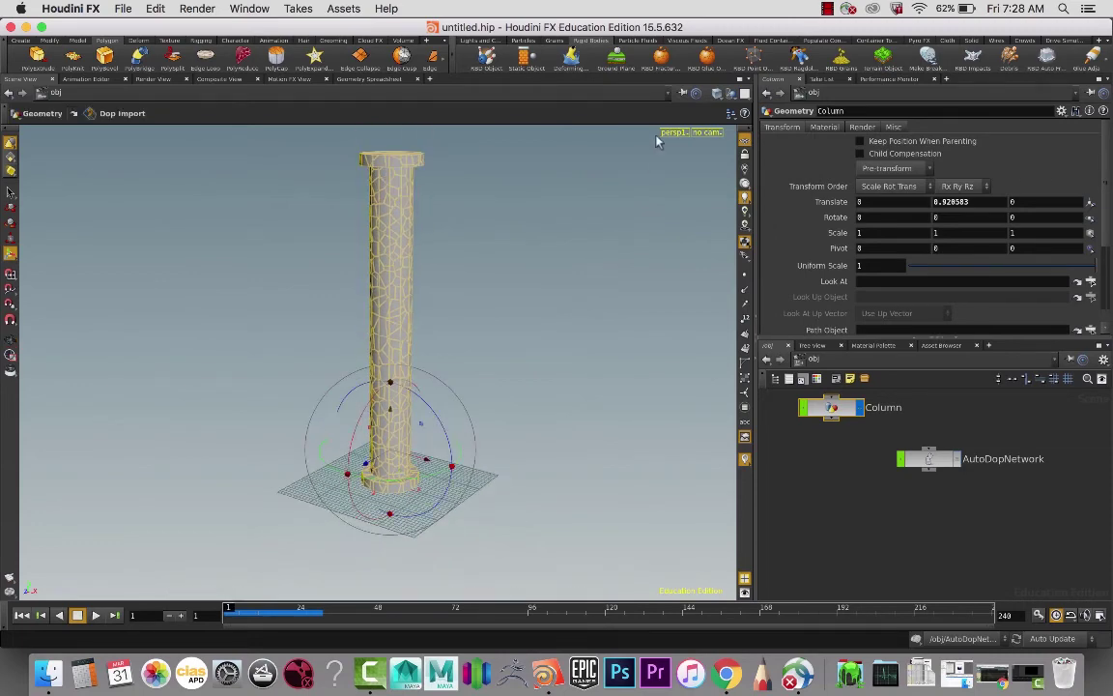
pyautogui.click(624, 60)
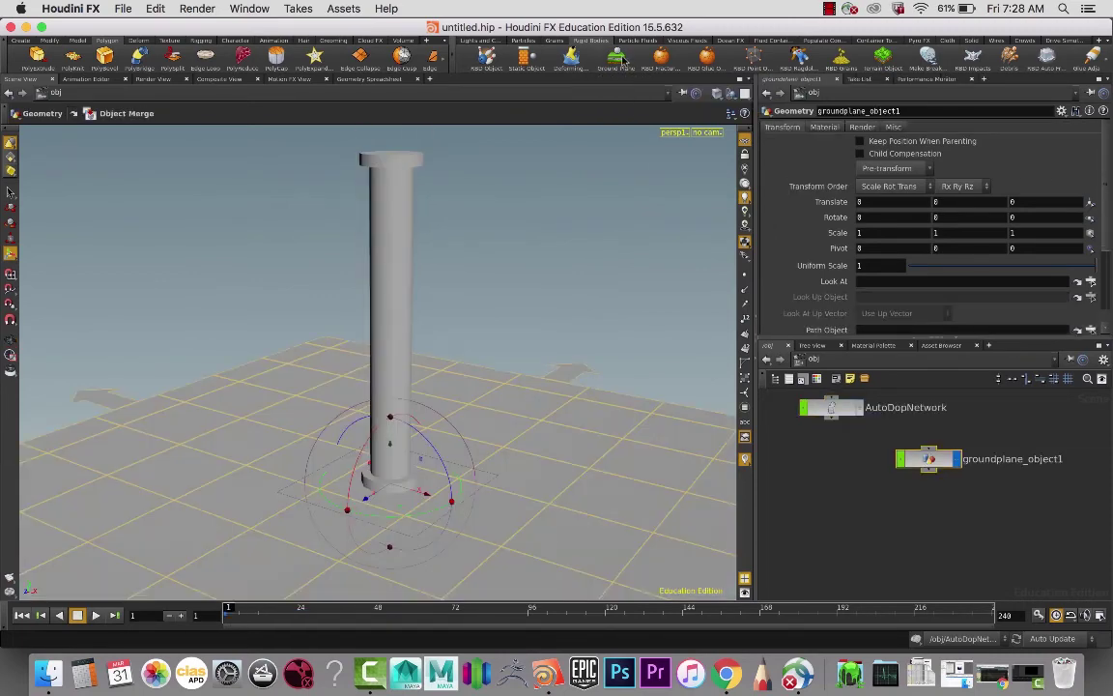
pyautogui.press('Escape')
pyautogui.moveTo(529, 230)
pyautogui.mouseDown()
pyautogui.moveTo(579, 244)
pyautogui.moveTo(565, 209)
pyautogui.moveTo(548, 230)
pyautogui.mouseUp()
pyautogui.press('Escape')
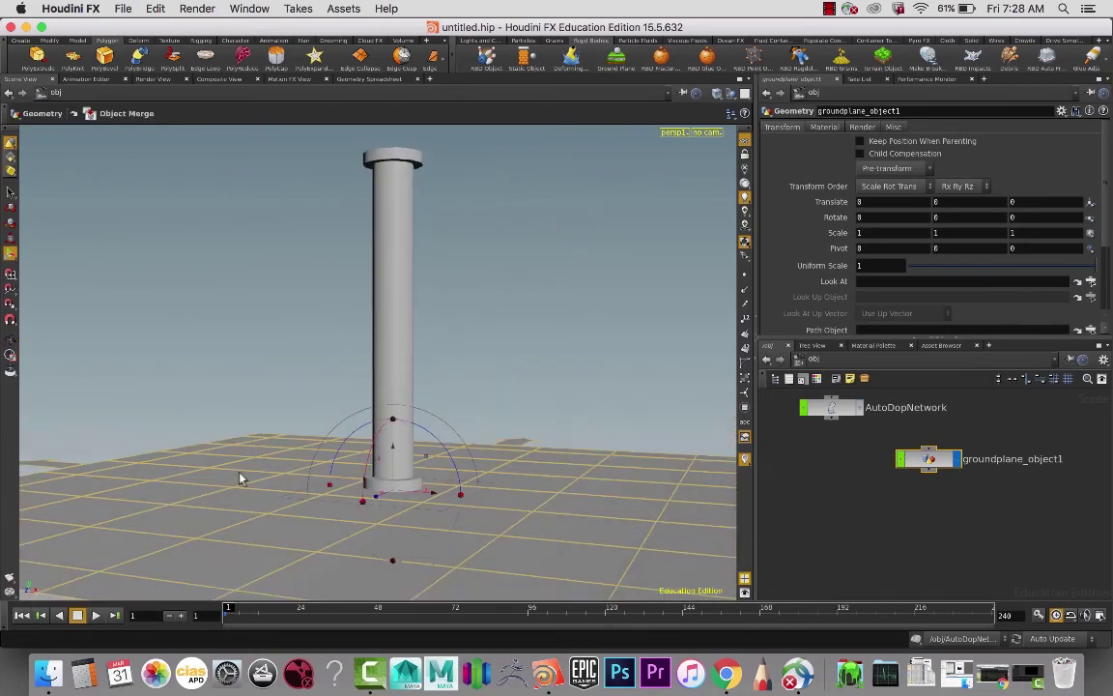
# Test the column's simulation against the new ground plane, stop it and rewind to frame 1.
pyautogui.click(97, 617)
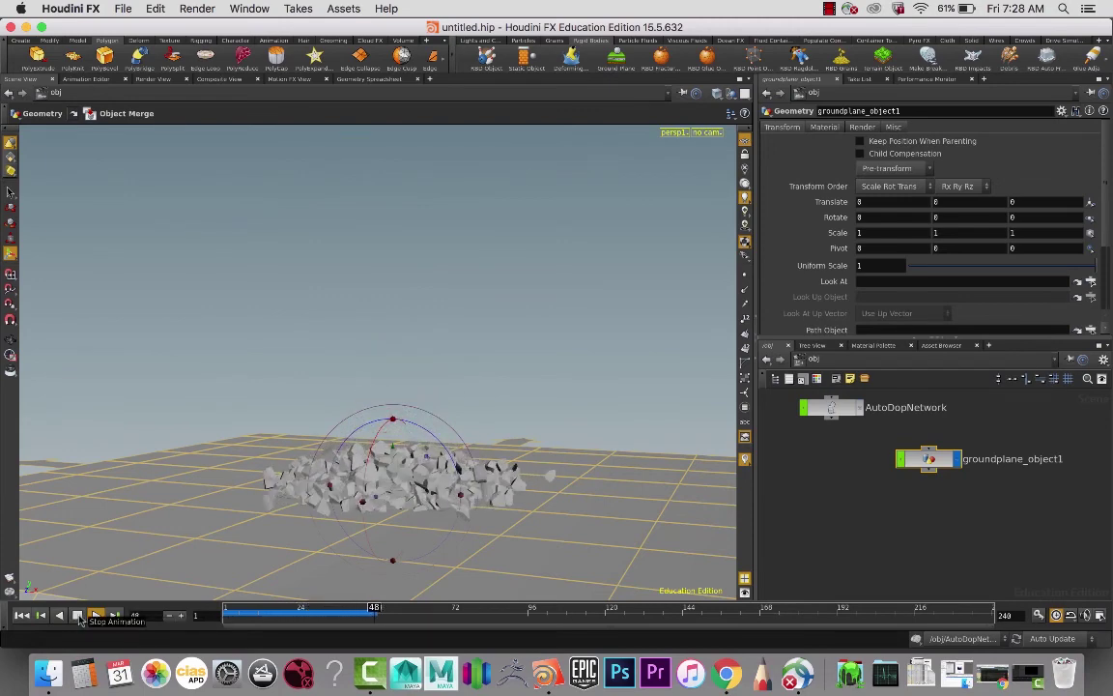
pyautogui.click(78, 615)
pyautogui.click(21, 614)
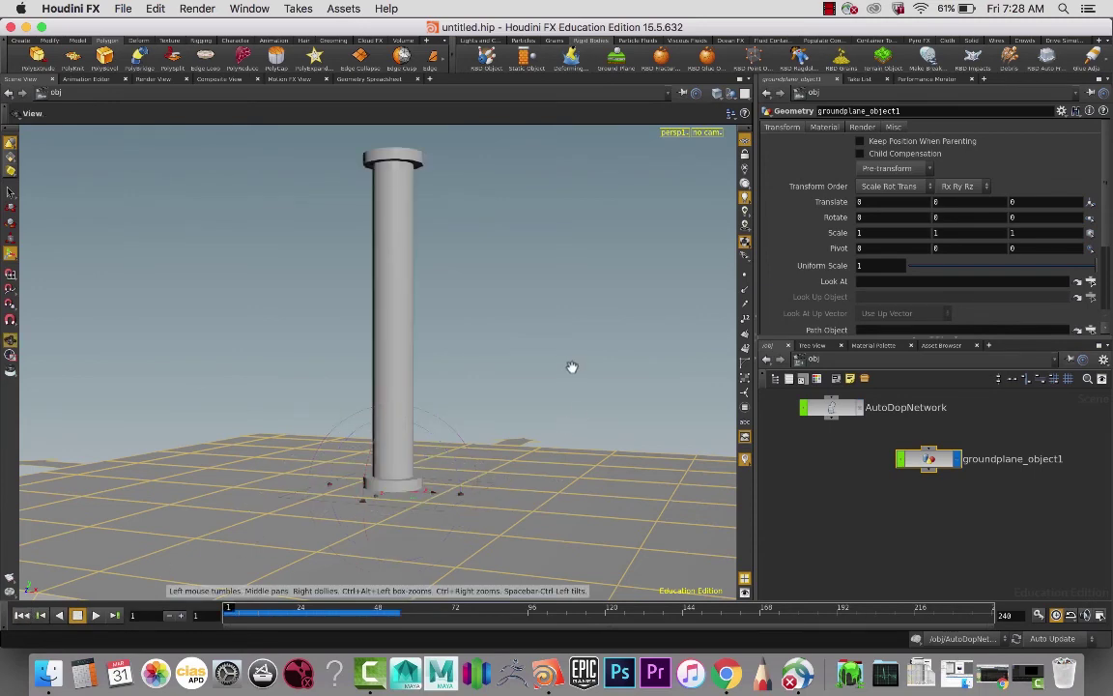
# Replay the simulation up close, examine the pieces from a low angle near the ground, and reset to frame 1.
pyautogui.keyDown('alt'); pyautogui.moveTo(572, 368); pyautogui.dragTo(570, 390); pyautogui.keyUp('alt')
pyautogui.scroll(2, 565, 369)
pyautogui.keyDown('alt'); pyautogui.moveTo(571, 343); pyautogui.dragTo(596, 336, button='middle'); pyautogui.keyUp('alt')
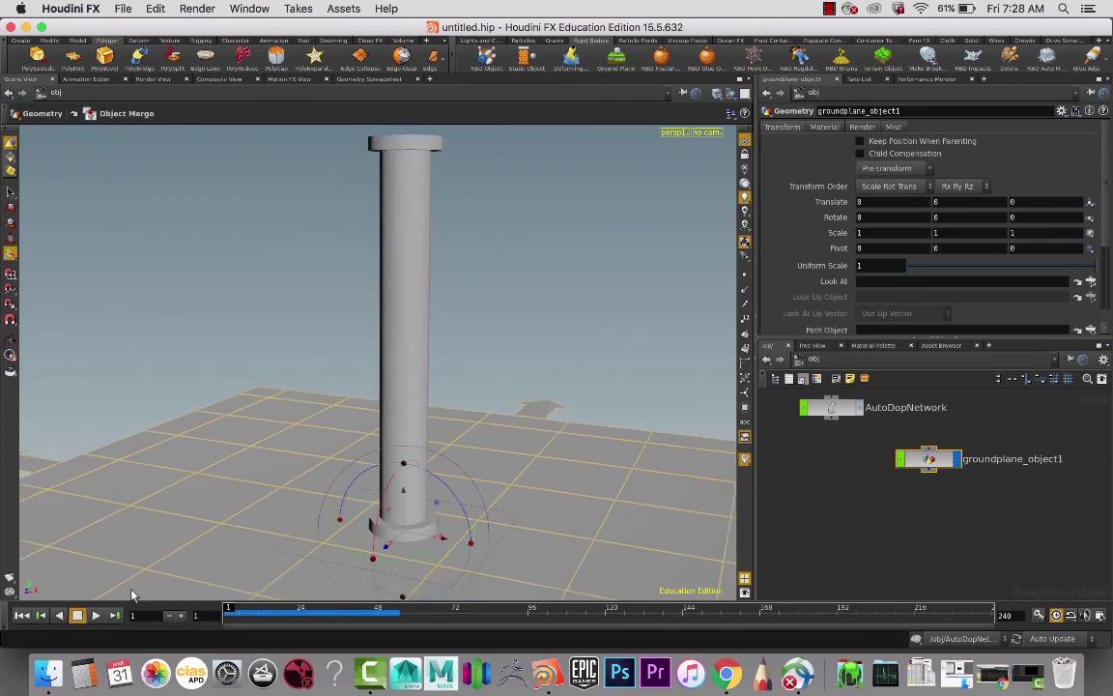
pyautogui.click(95, 615)
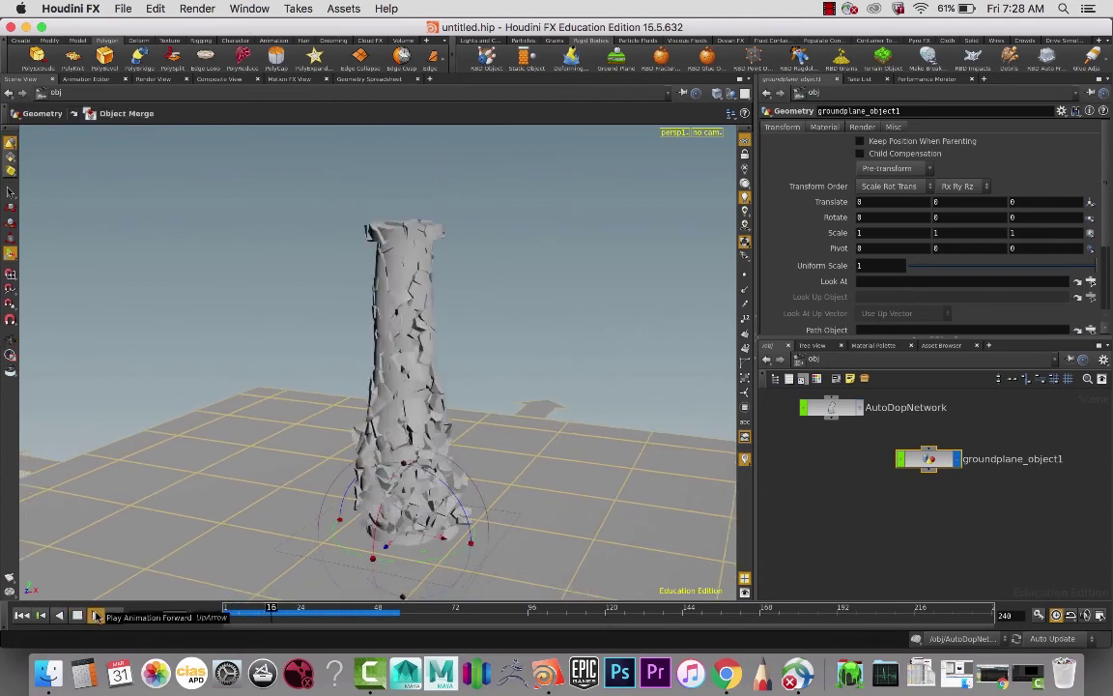
pyautogui.press('Escape')
pyautogui.moveTo(232, 445); pyautogui.dragTo(425, 303)
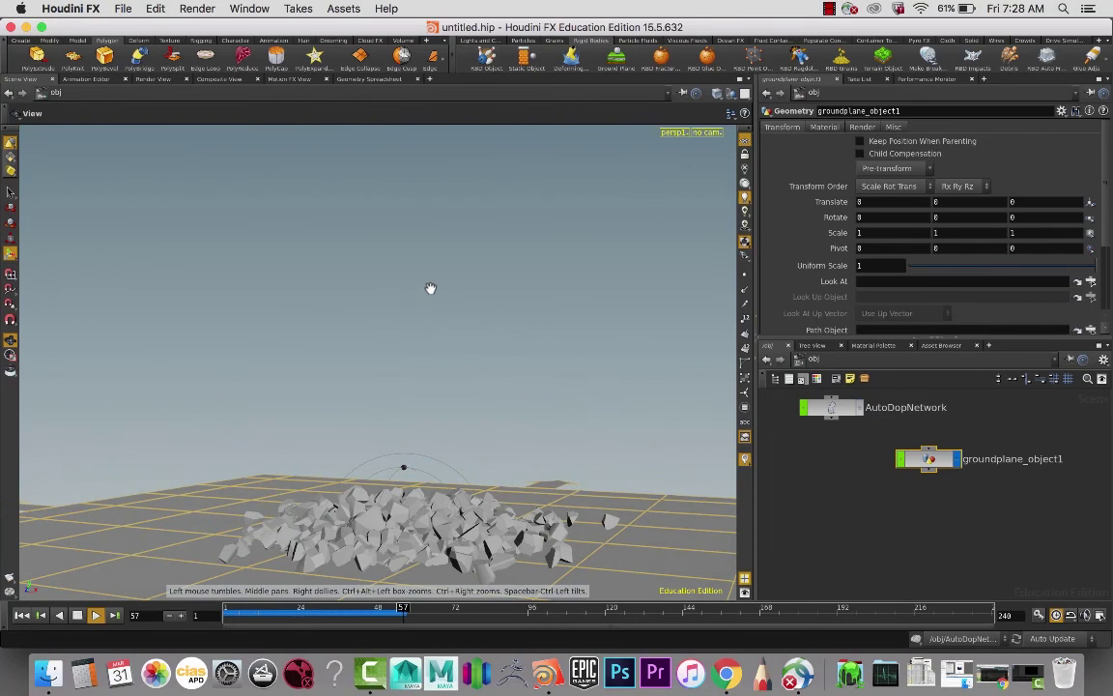
pyautogui.keyDown('alt'); pyautogui.moveTo(431, 288); pyautogui.dragTo(423, 283); pyautogui.keyUp('alt')
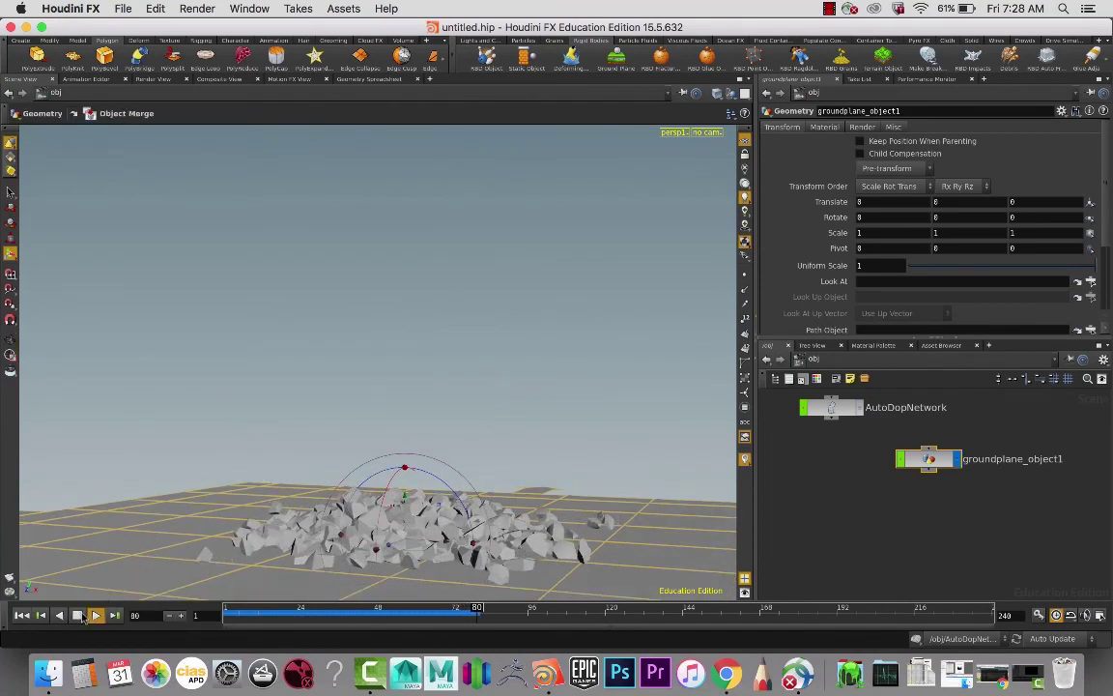
pyautogui.click(77, 615)
pyautogui.click(21, 615)
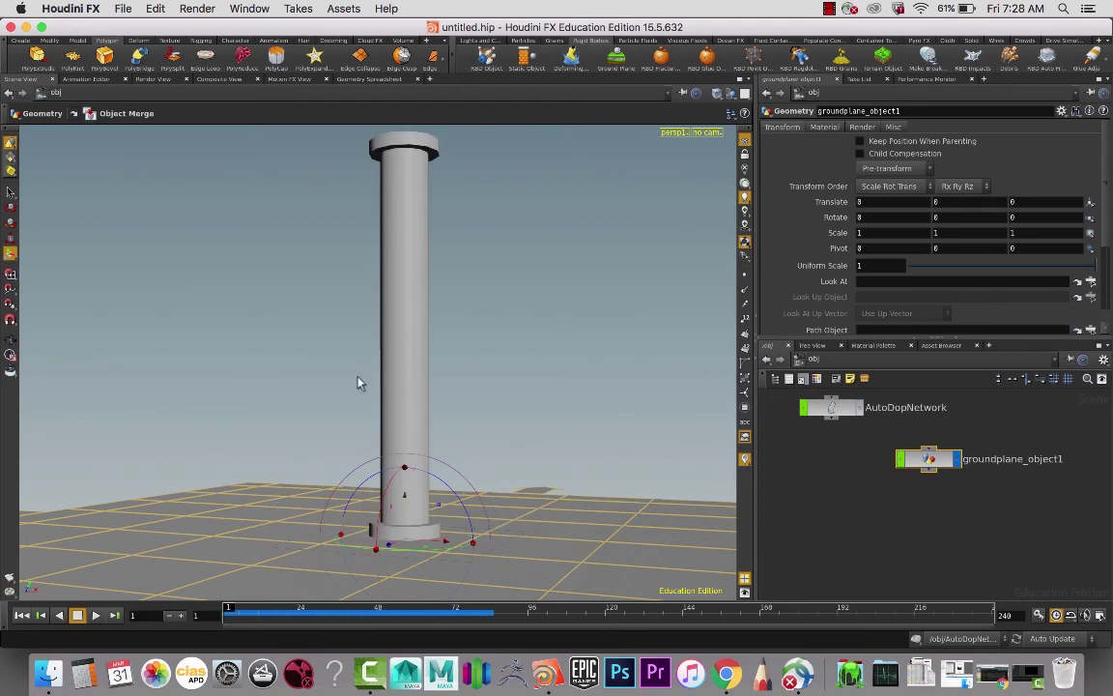
# Play the column's collapse once more, stop it and go back to the first frame.
pyautogui.click(95, 615)
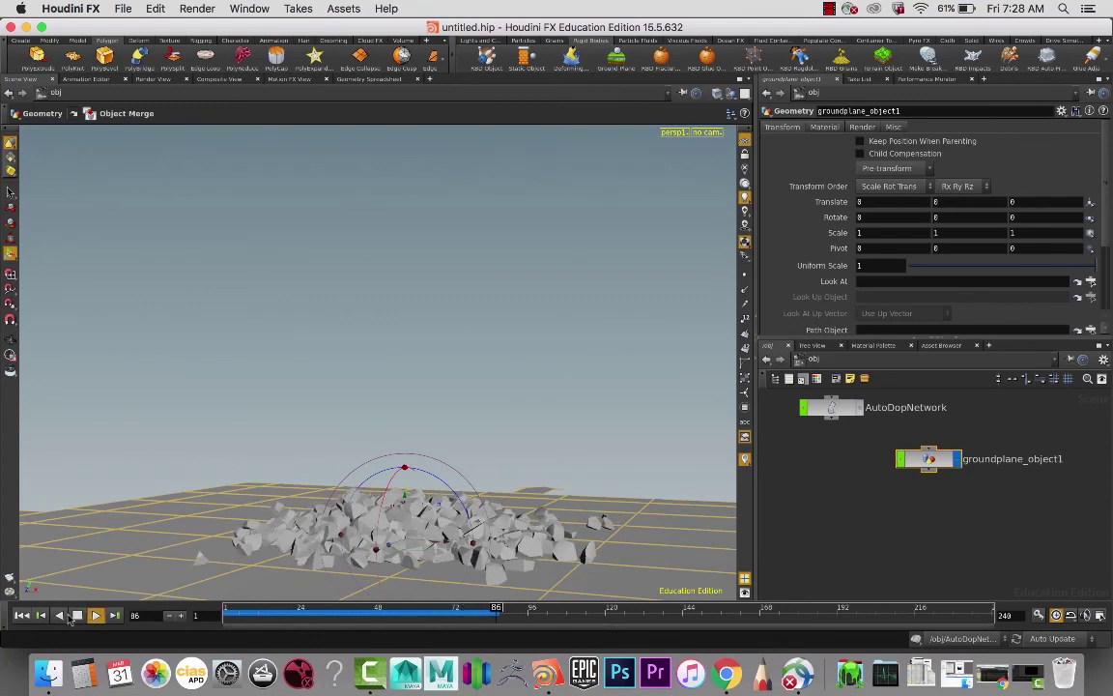
pyautogui.click(78, 615)
pyautogui.click(21, 616)
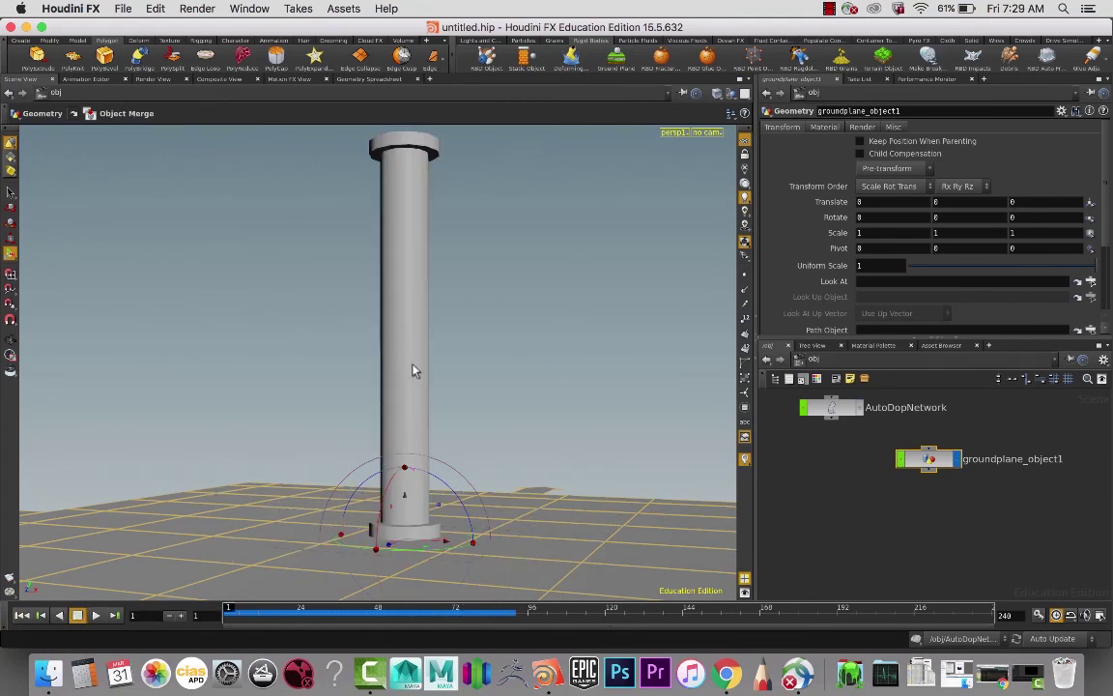
pyautogui.keyDown('alt'); pyautogui.moveTo(542, 218); pyautogui.dragTo(468, 215); pyautogui.keyUp('alt')
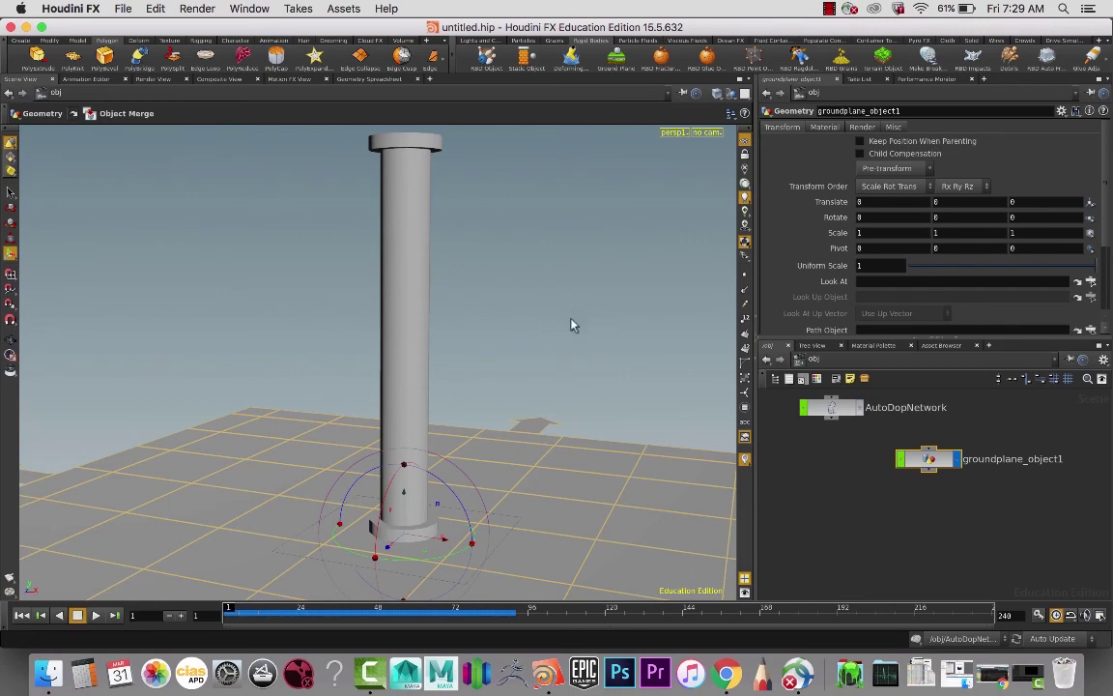
pyautogui.keyDown('alt'); pyautogui.moveTo(492, 304); pyautogui.dragTo(323, 373); pyautogui.keyUp('alt')
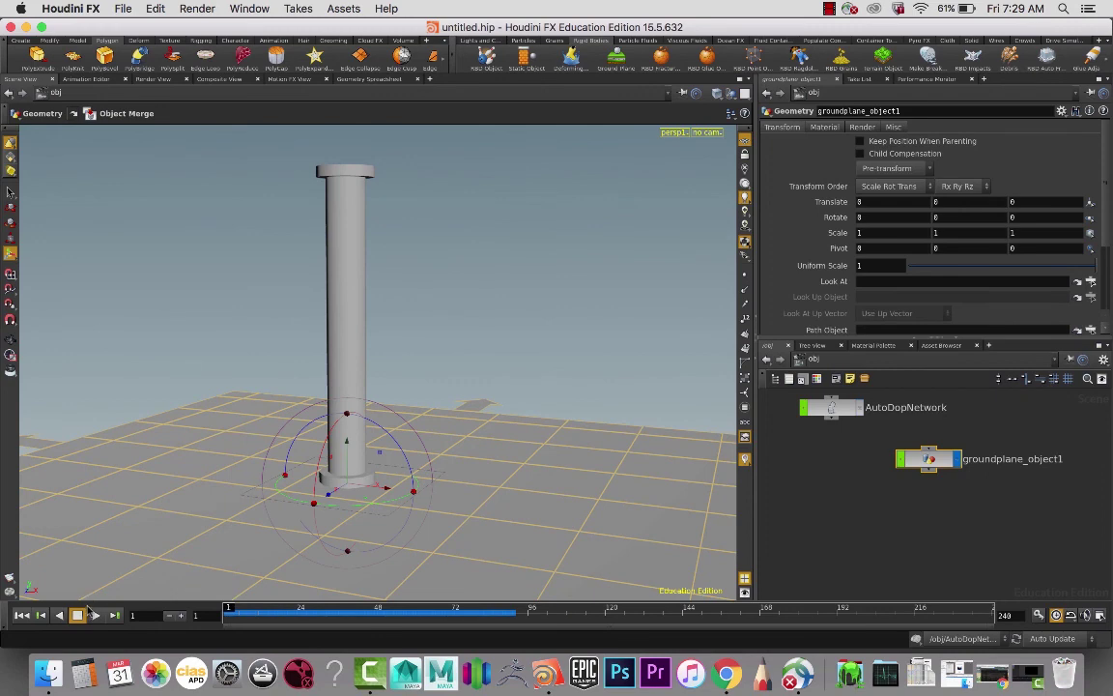